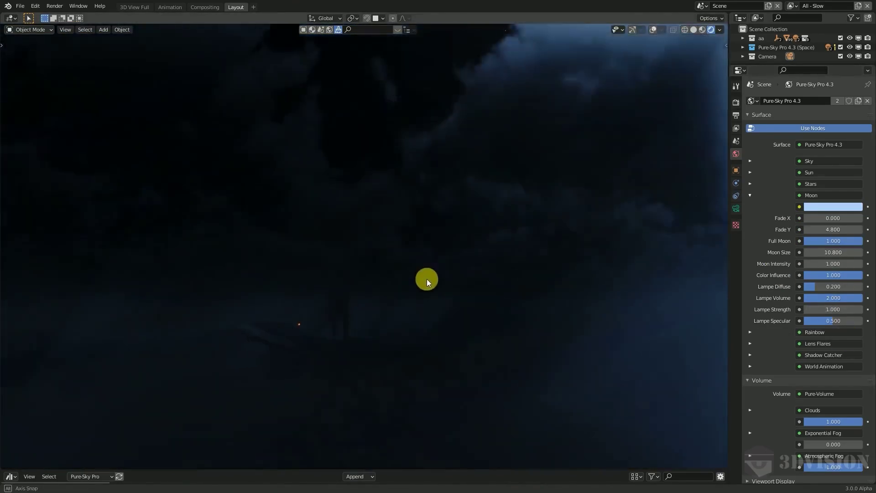
Step: Collapse the Moon panel in the Pure-Sky Pro world settings
click(750, 195)
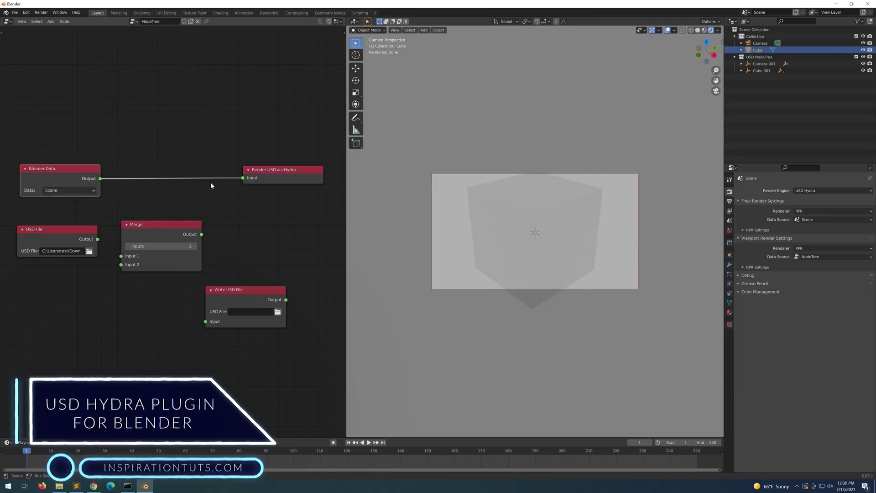
Step: Nudge the Render USD via Hydra node and briefly open and close the task manager
drag(257, 178, 264, 181)
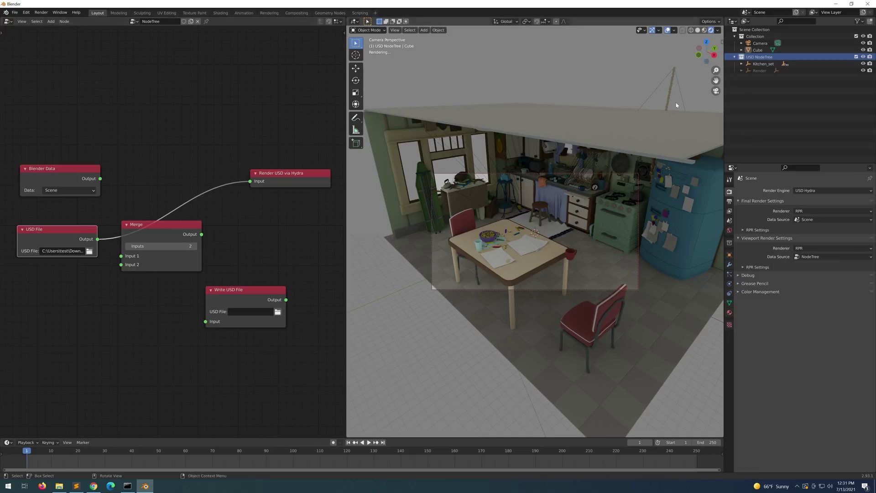
key(ctrl+shift+Escape)
key(alt+F4)
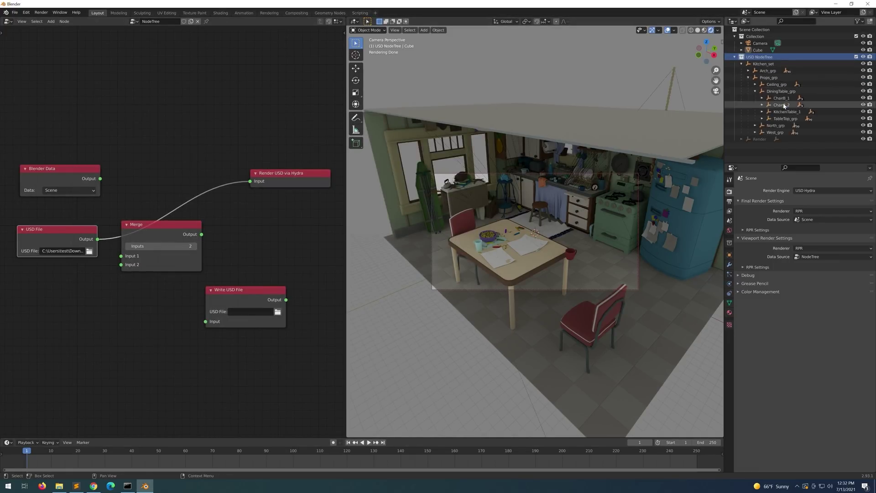
Step: Move ChairB_2 to Location X 100 and rotate the Refridgerator_1 object
click(783, 105)
click(829, 210)
text(100)
key(Return)
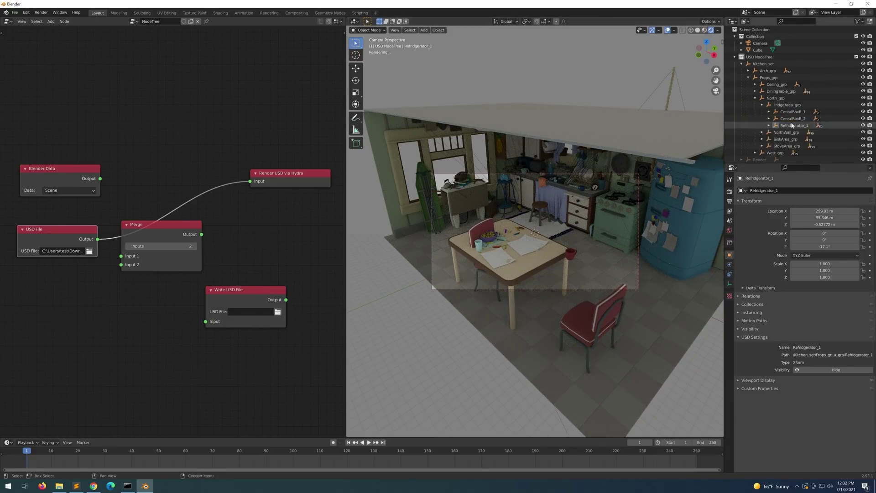
click(792, 125)
key(r)
click(682, 213)
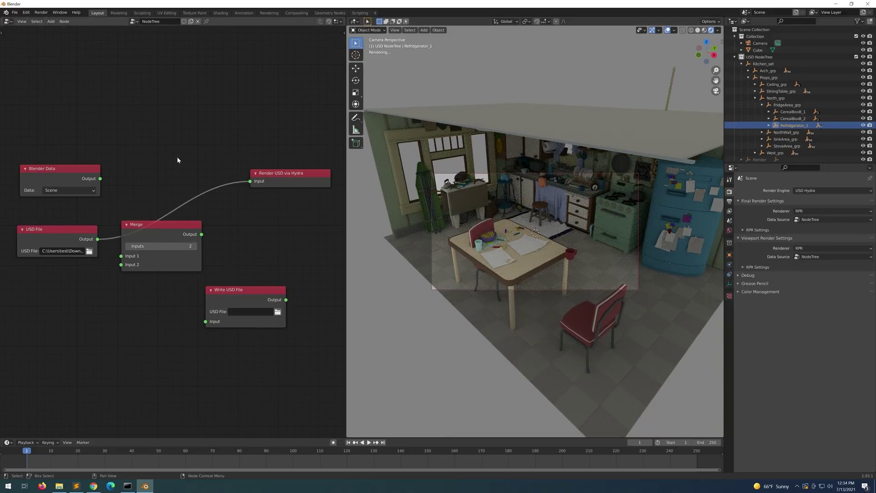
Step: Connect Blender Data into Merge and set the Write USD File path to a Desktop file
drag(167, 226, 172, 167)
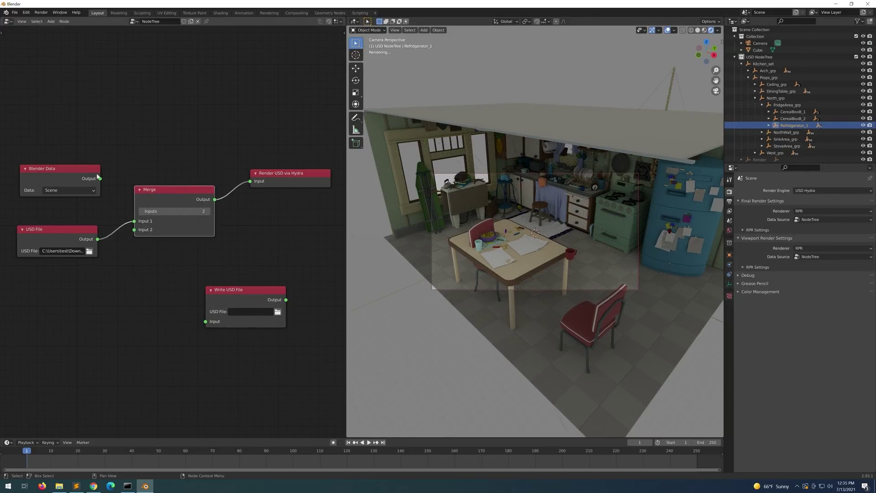
drag(99, 177, 134, 221)
drag(228, 290, 269, 227)
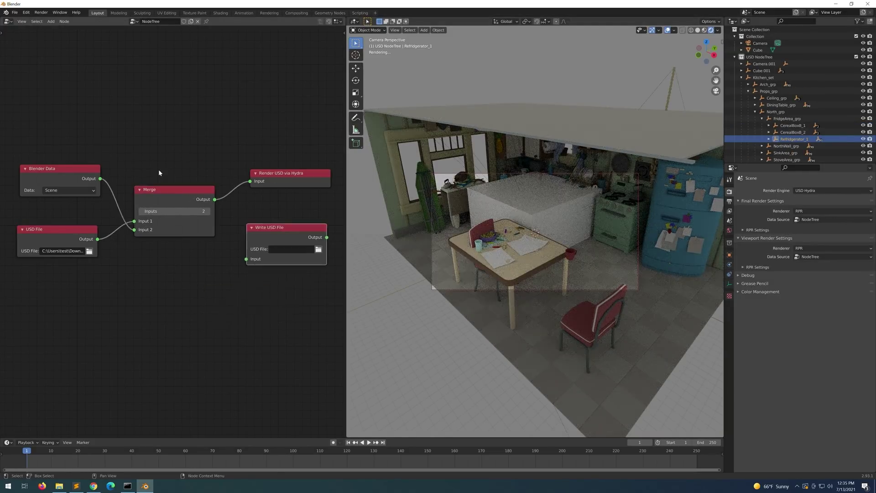
click(318, 249)
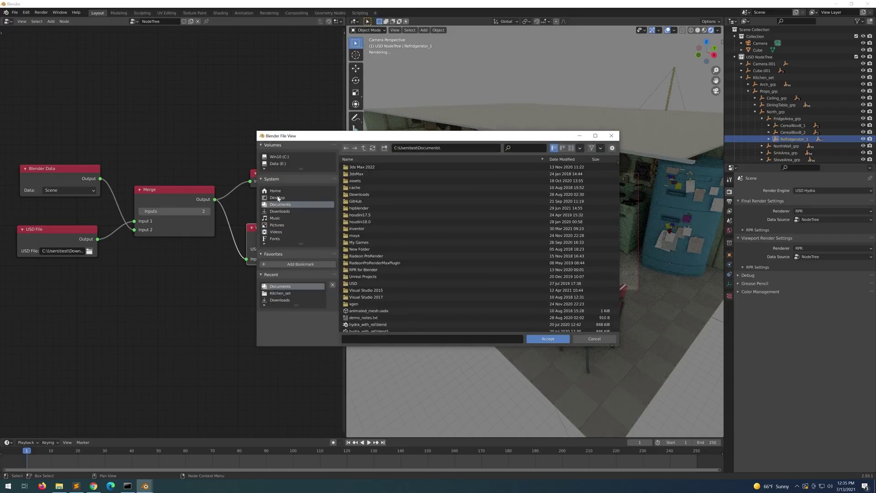
click(357, 339)
text(kitche)
key(Return)
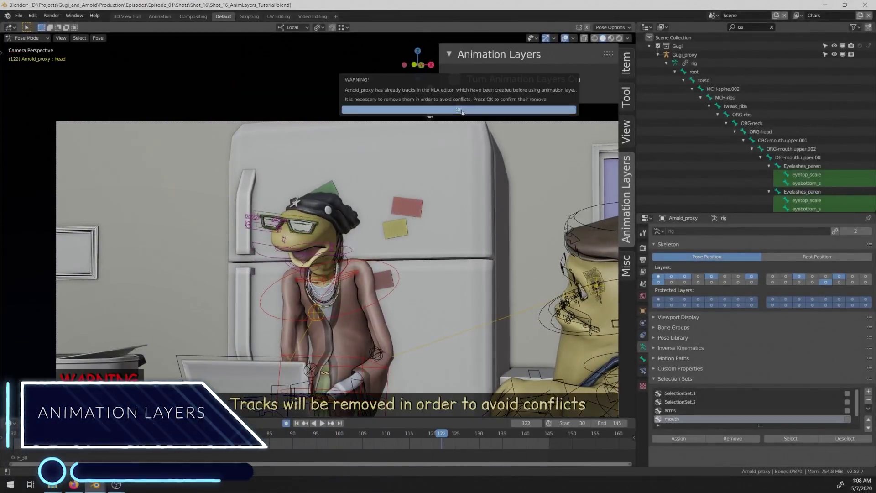
Step: Enable animation layers, removing NLA tracks, and add Anim_Layer 1 as the editing layer
click(459, 110)
click(547, 214)
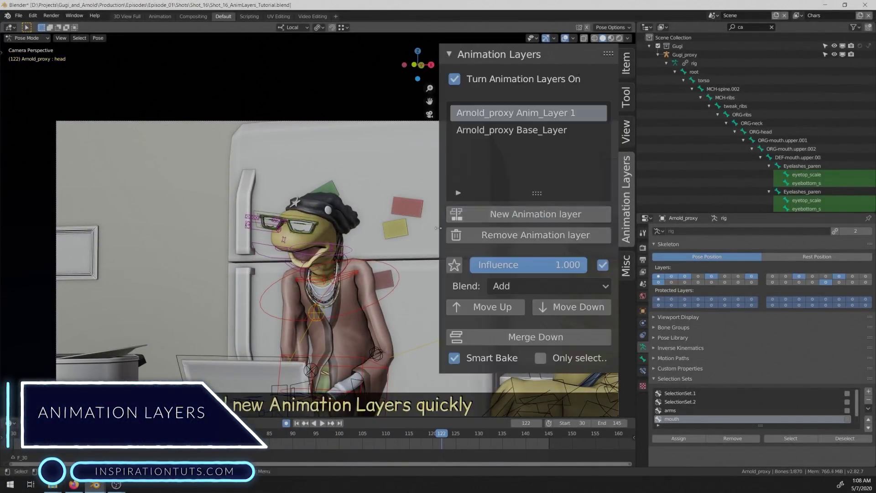
click(510, 131)
click(484, 113)
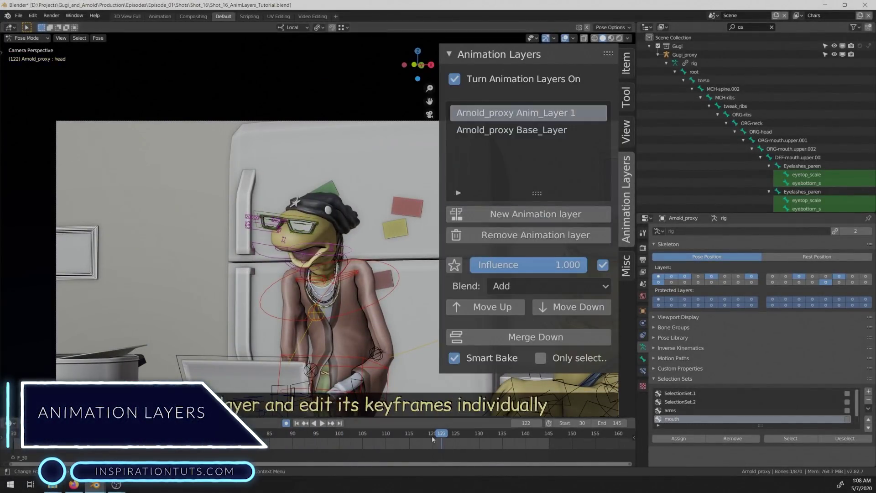
Step: At frame 130, rotate the head and chest bones freely to key a turn
alt+click(395, 268)
click(375, 255)
key(Up)
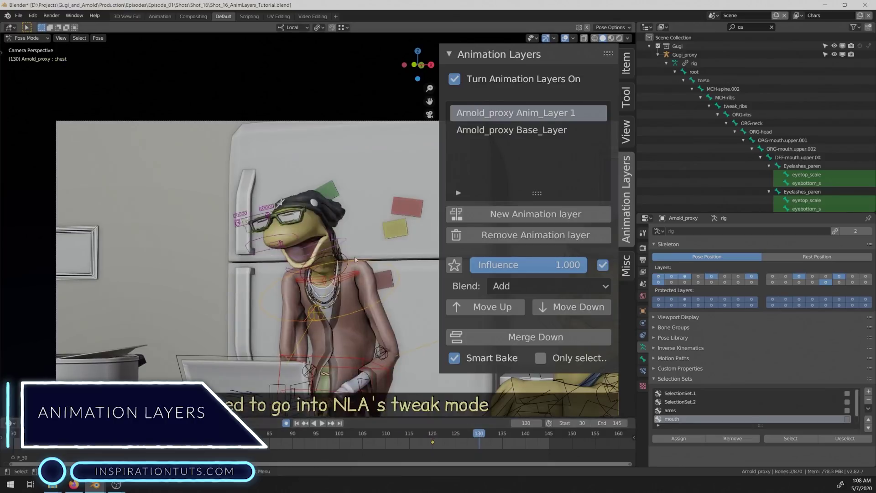
key(shift+space)
click(356, 338)
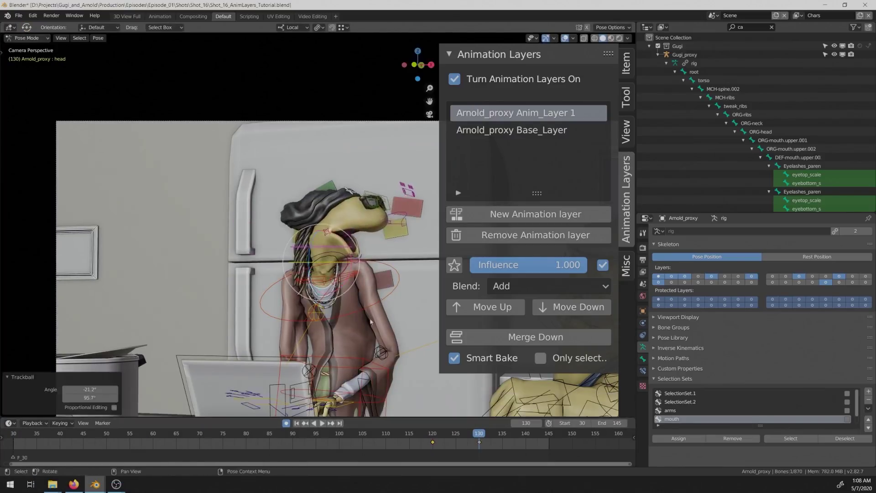
click(357, 338)
key(r)
key(r)
click(357, 339)
Step: Key the head rotation at frame 145 and preview the layer at lower influence
key(shift+Right)
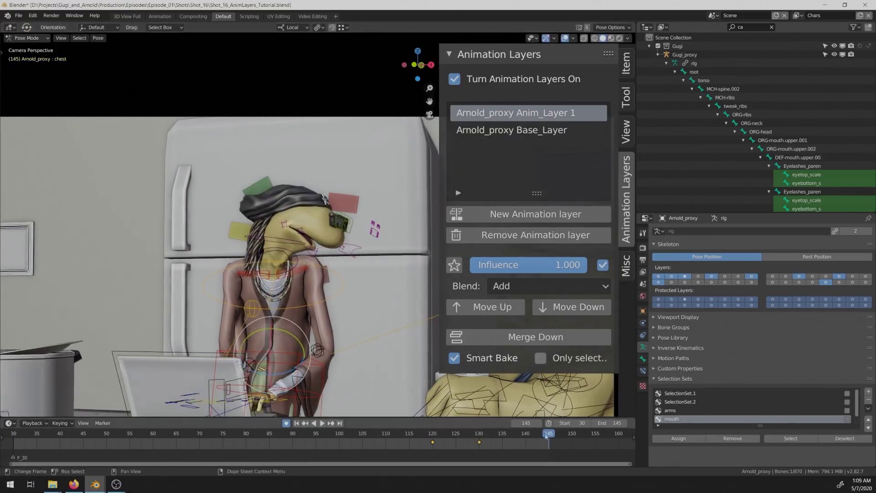
click(303, 244)
key(Return)
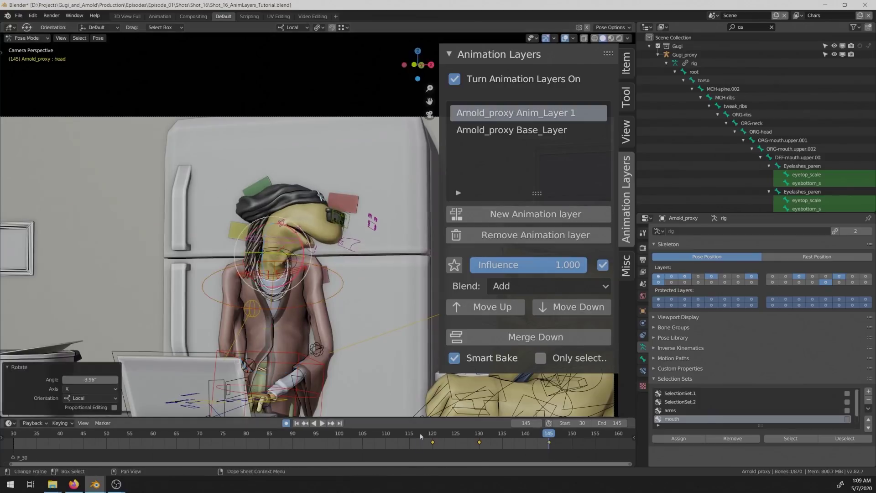
key(Left)
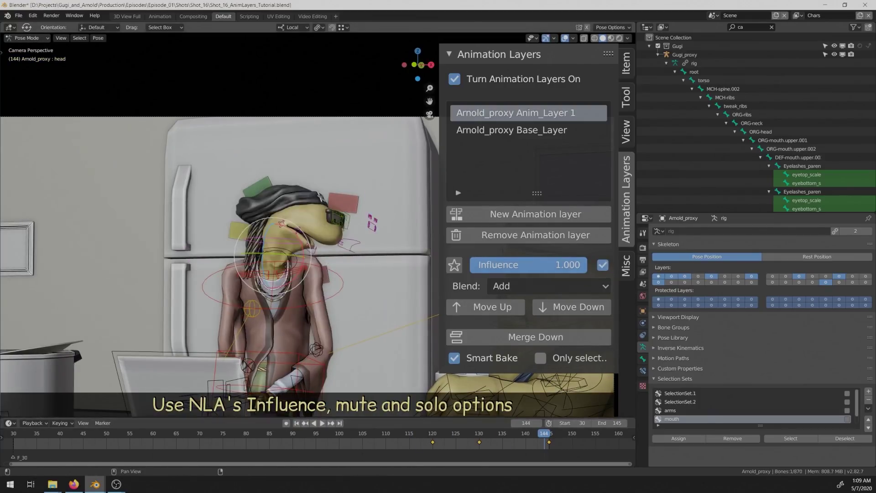
mouse_move(566, 265)
mouse_down()
mouse_move(511, 265)
mouse_move(575, 265)
mouse_up()
Step: On a second auto-keyed layer, key a head shake across frames 132 to 143
click(475, 214)
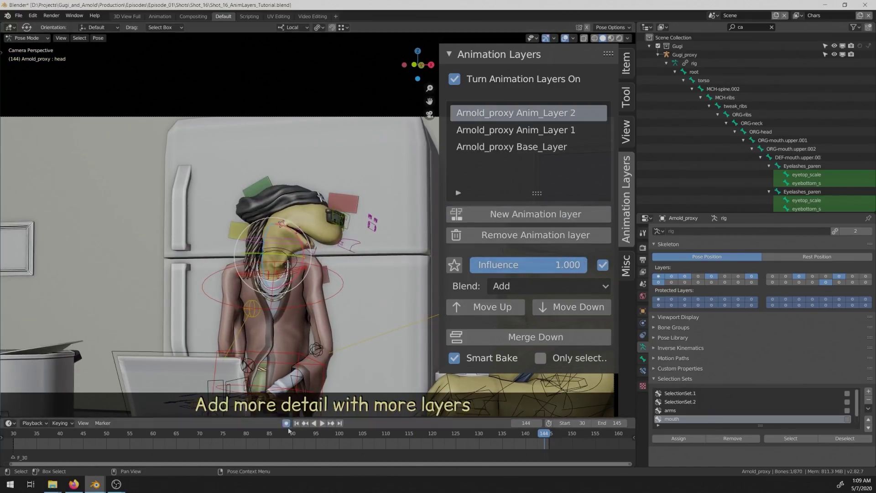
click(286, 424)
click(488, 435)
key(r)
key(Return)
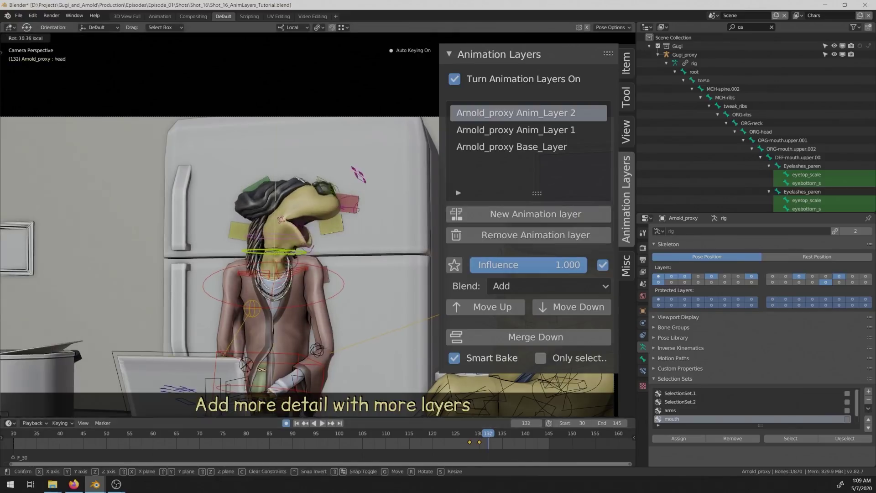
key(Right)
key(Right)
key(r)
key(Return)
key(Right)
key(Right)
key(Right)
key(r)
key(r)
key(Return)
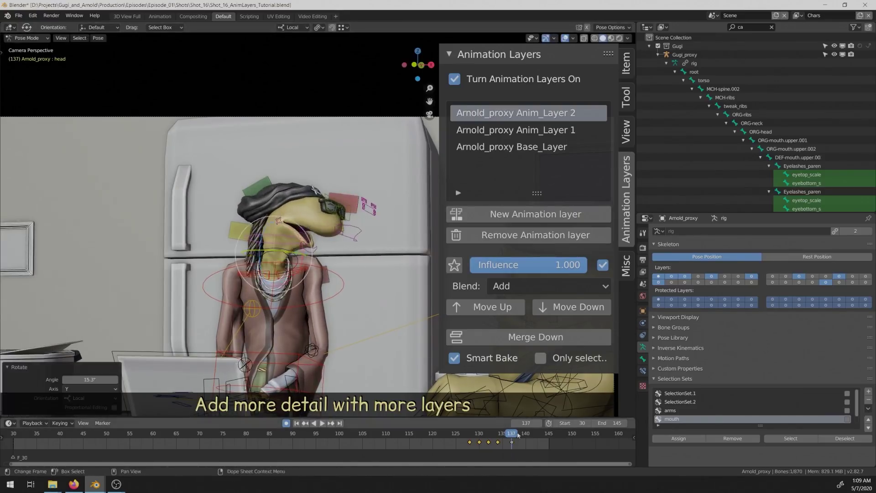
key(Right)
key(Right)
key(Right)
key(r)
key(Return)
key(Right)
key(Right)
key(Right)
key(r)
key(Return)
click(448, 437)
Step: Play back the animation, mute the shake layer, and merge the Turn layer down
key(space)
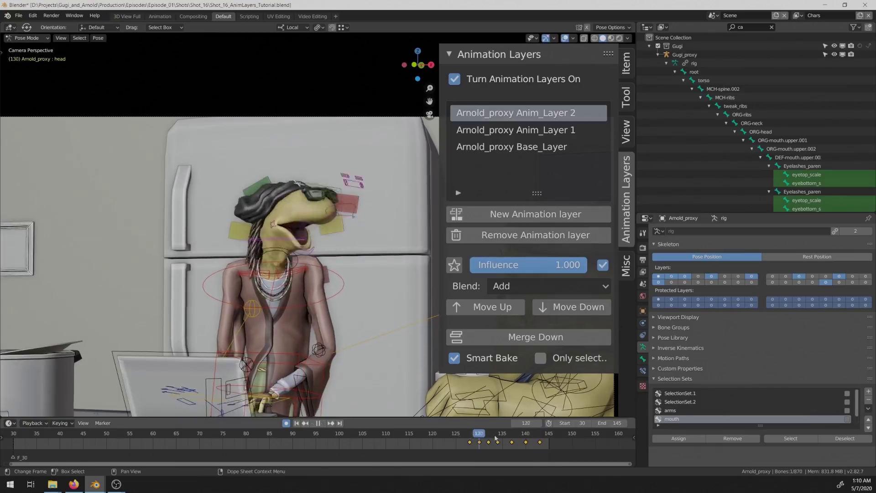
key(space)
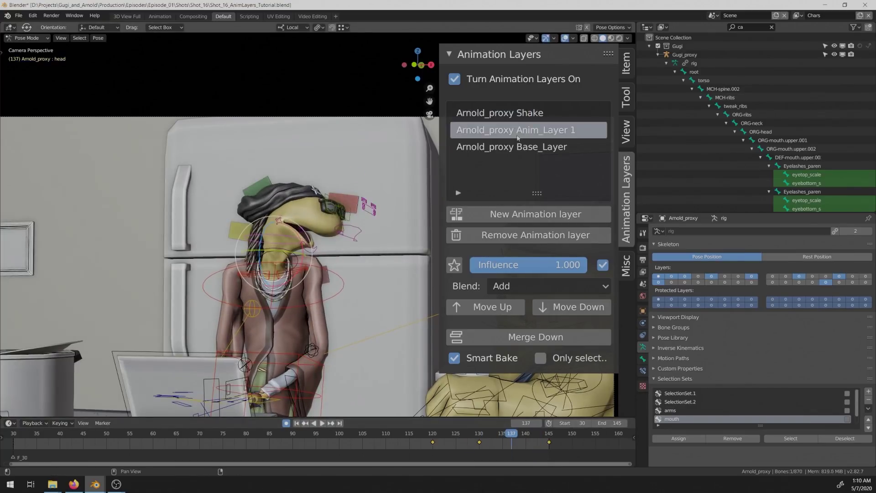
click(602, 266)
key(Right)
key(Right)
key(Right)
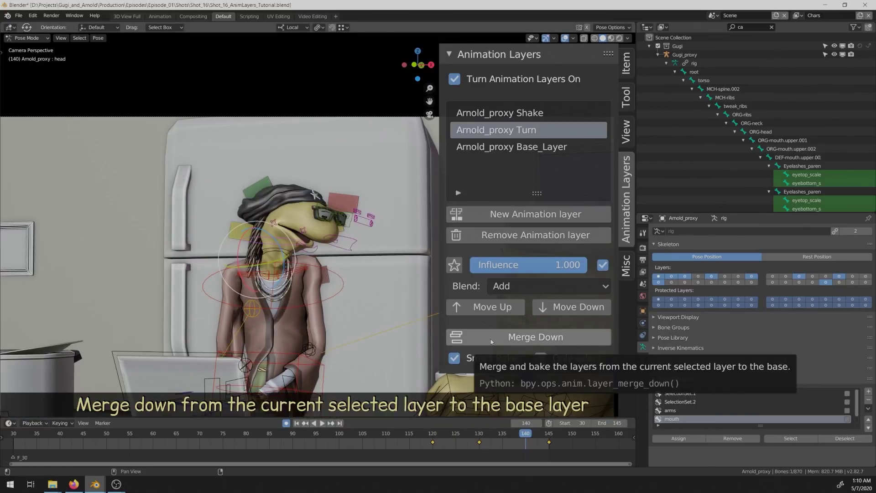
click(491, 342)
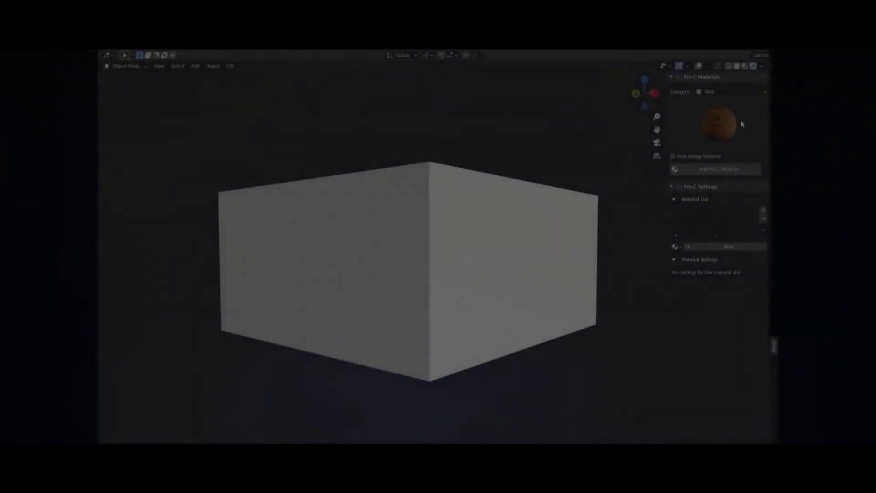
Step: Apply Cinder Block with displacement and bump, Displace 0.350 and a lilac tint
click(742, 123)
click(571, 186)
click(685, 169)
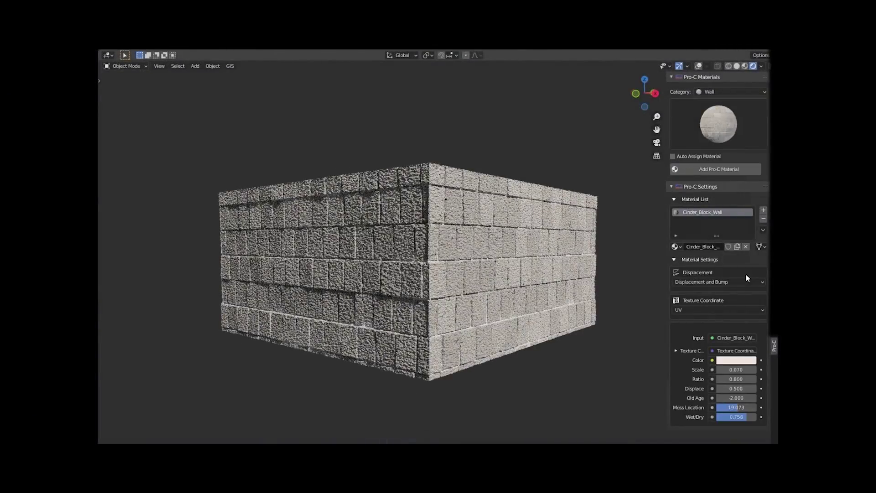
click(719, 311)
click(742, 311)
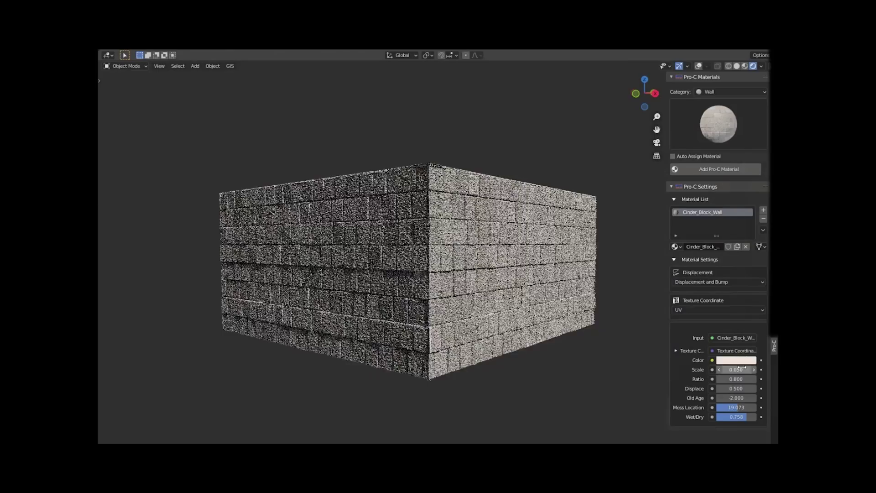
drag(754, 388, 746, 388)
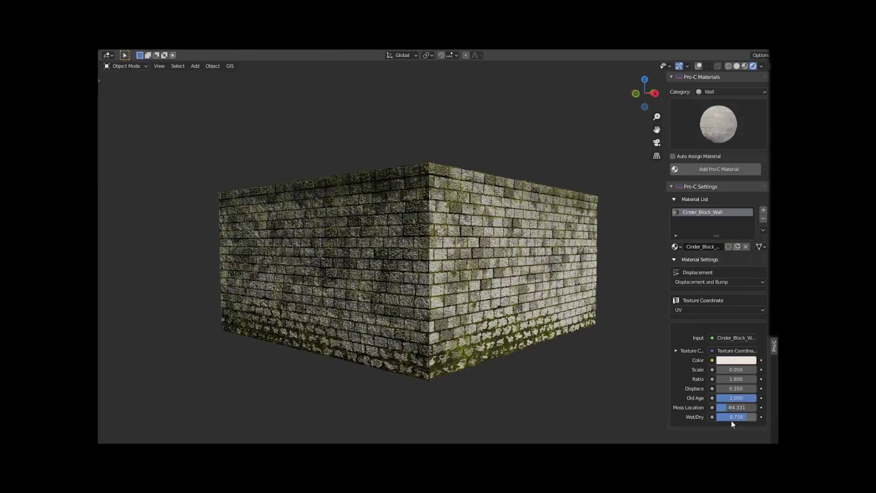
click(764, 266)
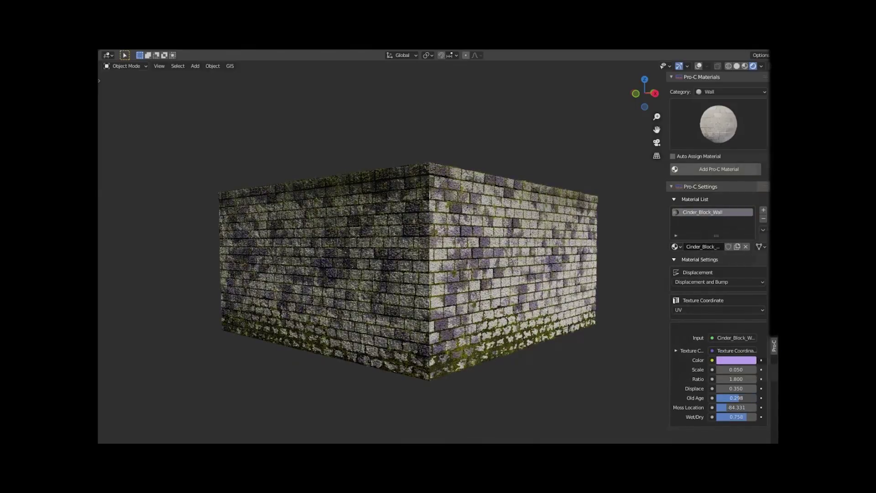
Step: Replace it with the red Classic_UK_Bricks material at scale 0.040
click(749, 136)
click(622, 189)
click(706, 171)
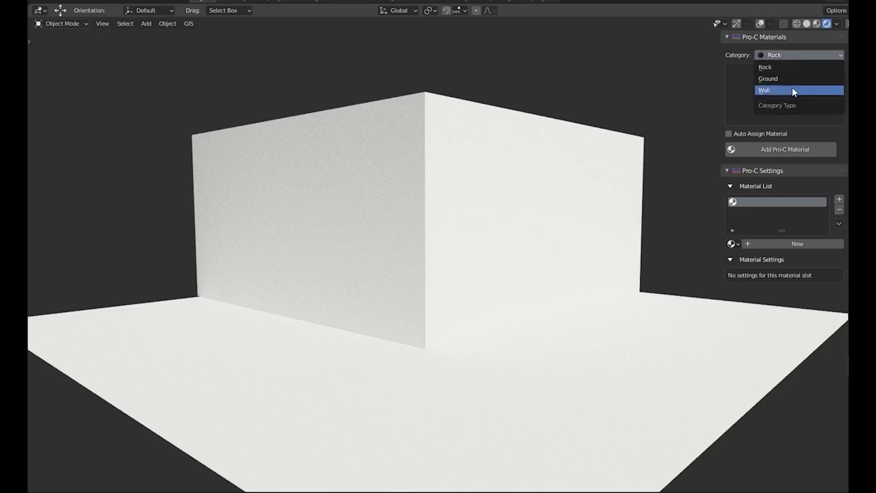
Step: Apply Cinder Block Wall with Scale 0.040, Ratio 1.500, more Old Age and Displace 0.7
click(793, 88)
click(823, 91)
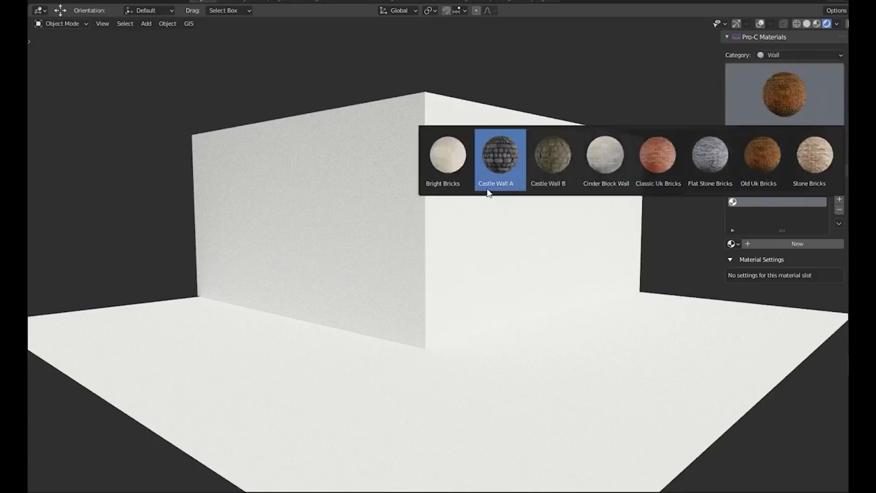
click(604, 155)
click(774, 152)
click(808, 388)
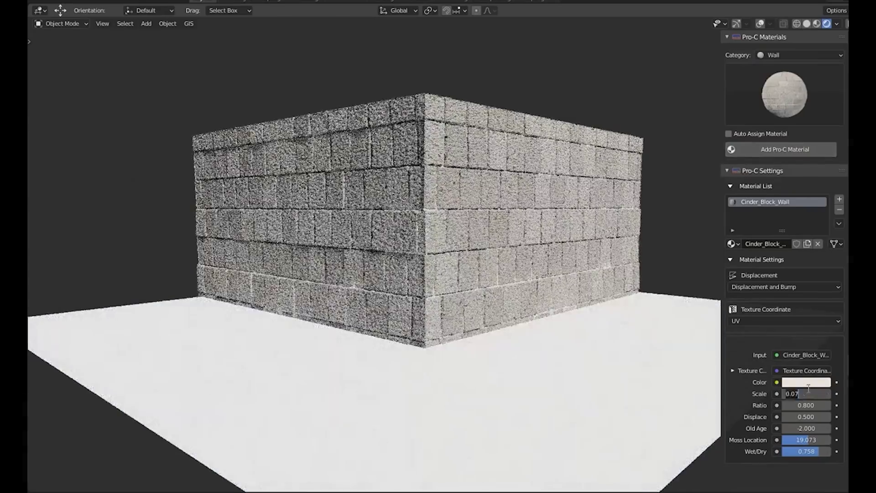
text(0.040)
key(Return)
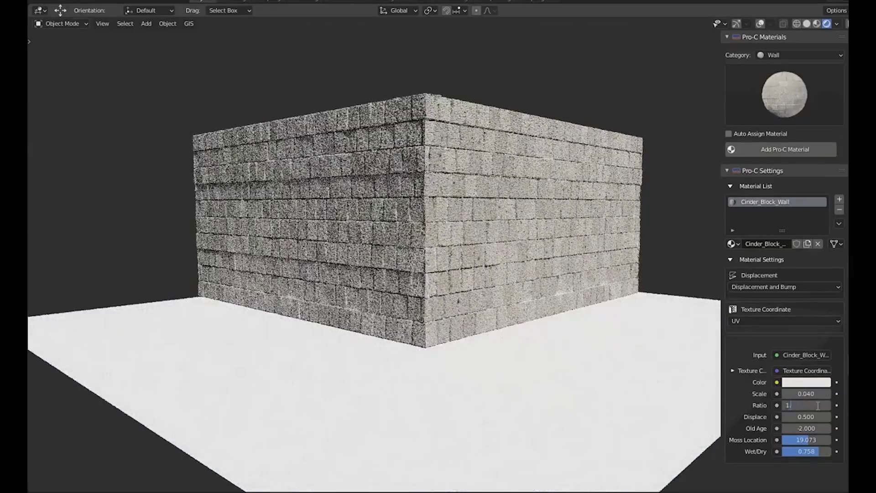
drag(806, 405, 817, 405)
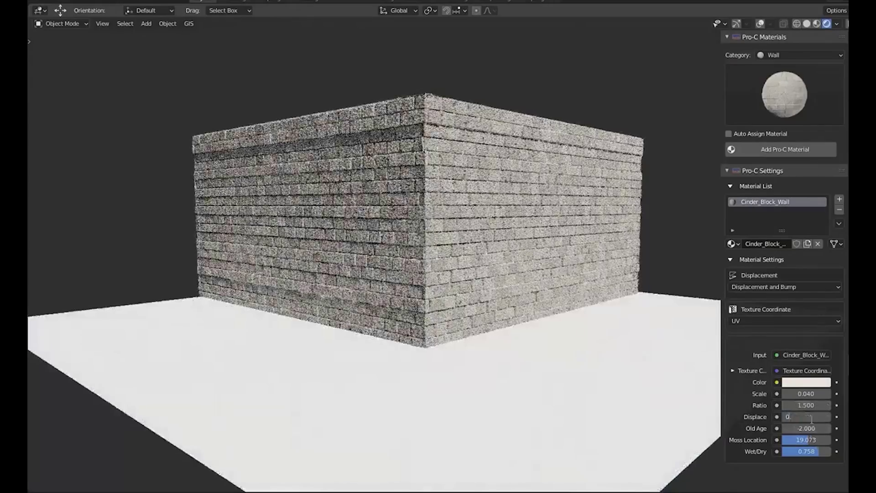
mouse_move(806, 428)
mouse_down()
mouse_move(827, 429)
mouse_move(815, 440)
mouse_up()
click(792, 417)
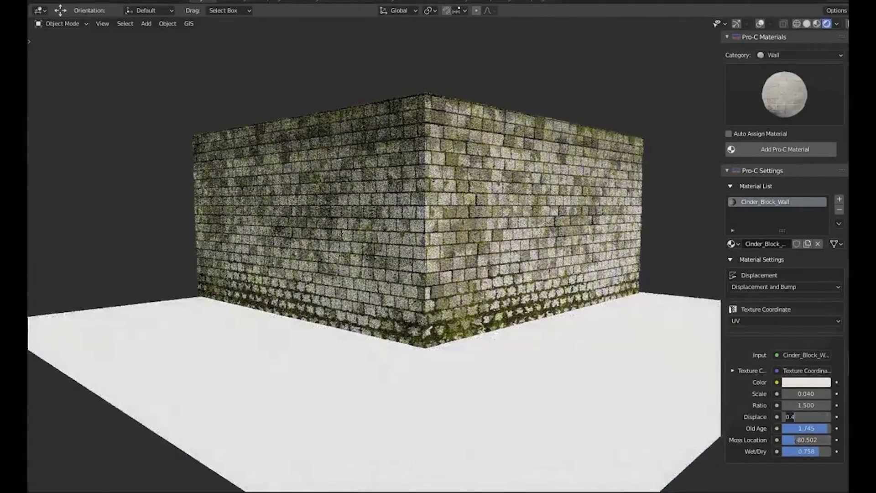
text(0.7)
key(Return)
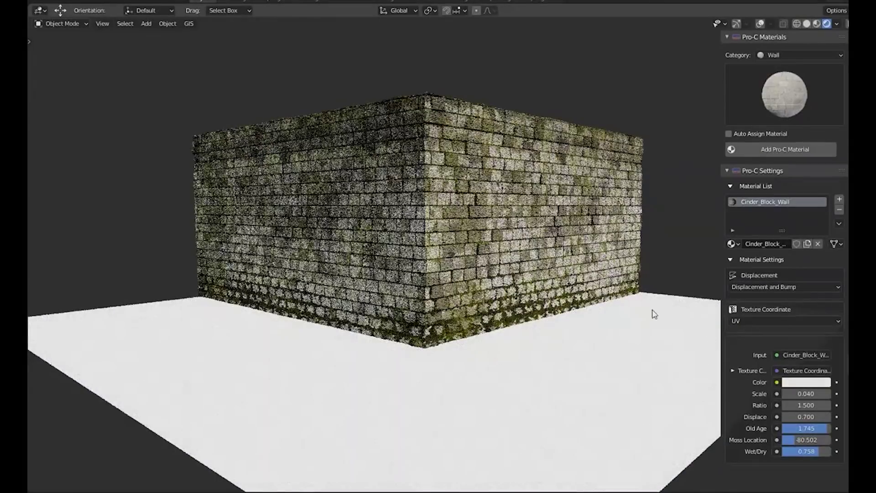
Step: Give the floor plane the Ground category's Pebbles Pavements material
click(653, 313)
click(806, 55)
click(776, 75)
click(778, 108)
click(748, 146)
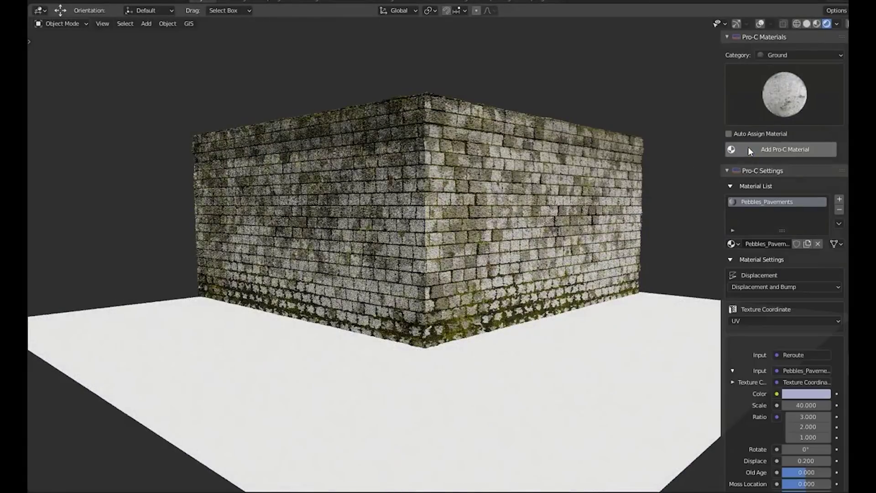
Step: Set the pebble scale to 60, then find 'MBP' in Add-on preferences and expand its folder settings
click(805, 409)
text(60)
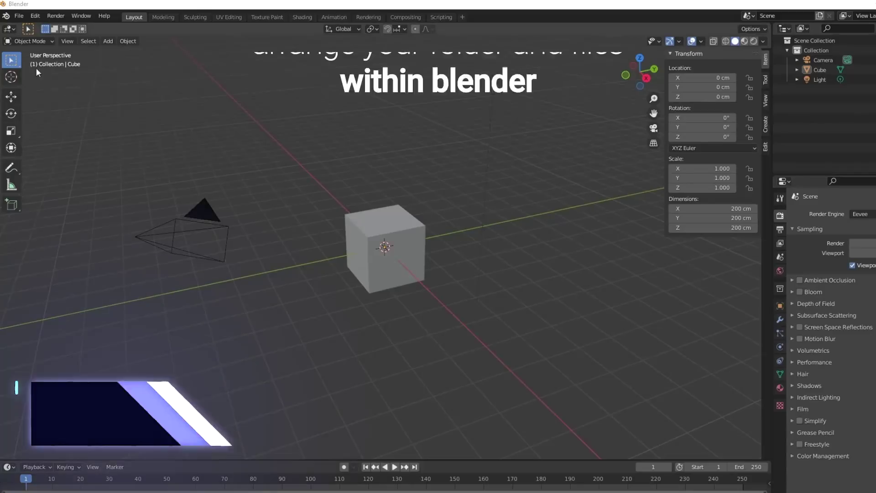
click(39, 17)
click(58, 165)
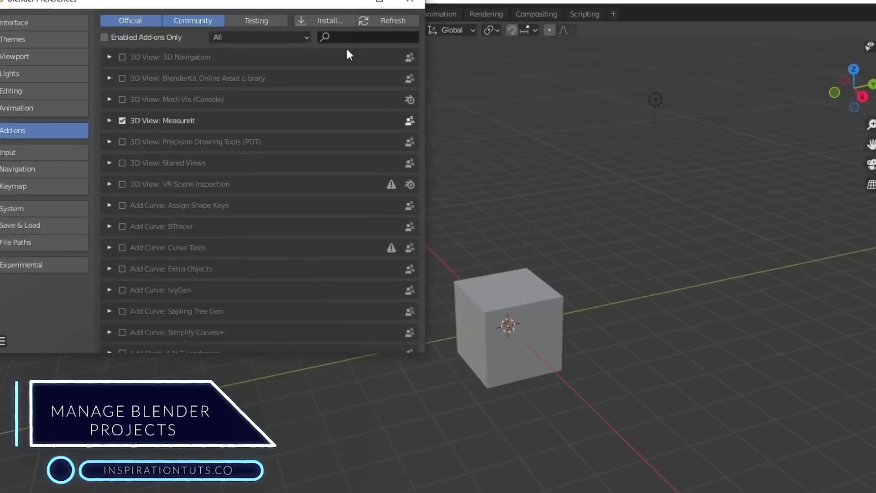
text(MBP)
click(128, 65)
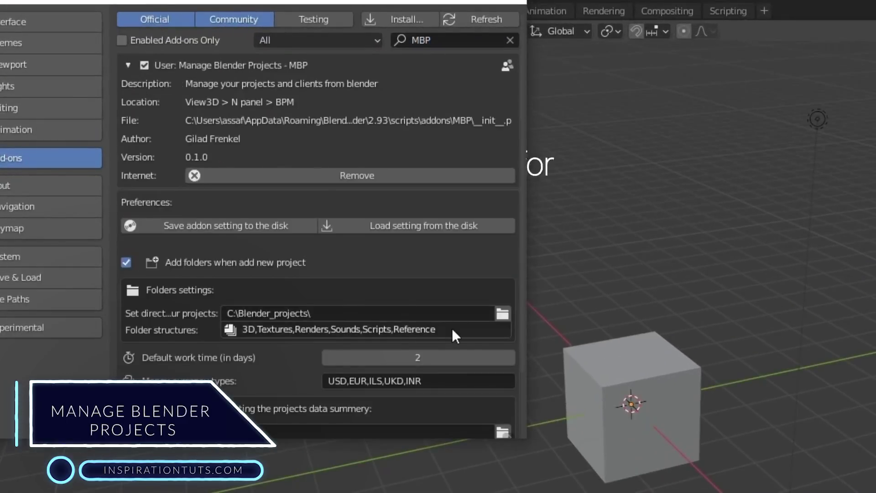
scroll(452, 328, down, 4)
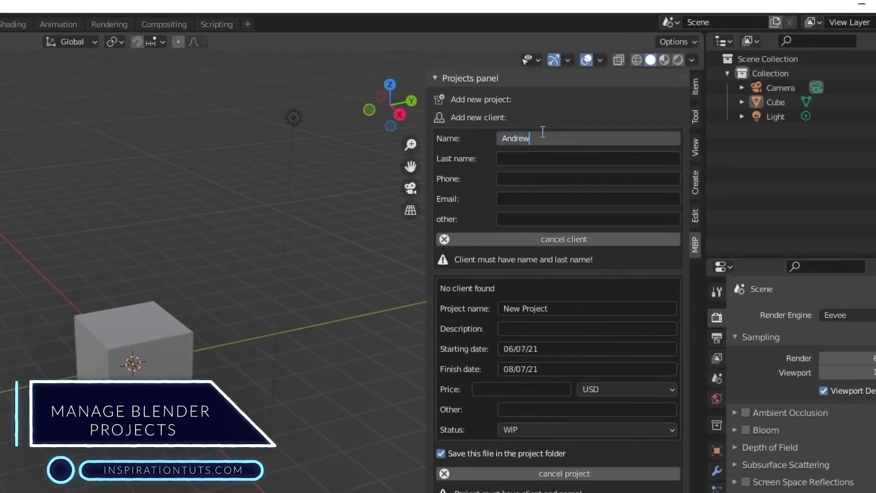
Step: Add a new client with their last name and phone number
click(534, 158)
text(Price)
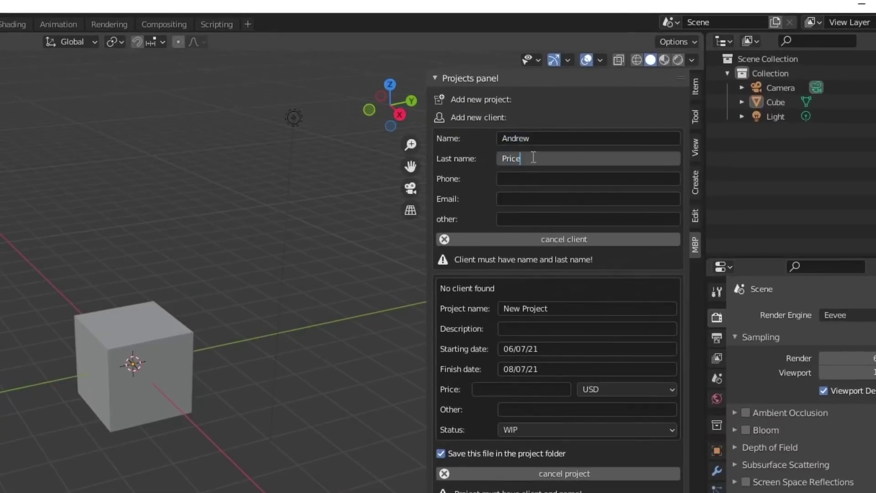
click(526, 179)
click(536, 240)
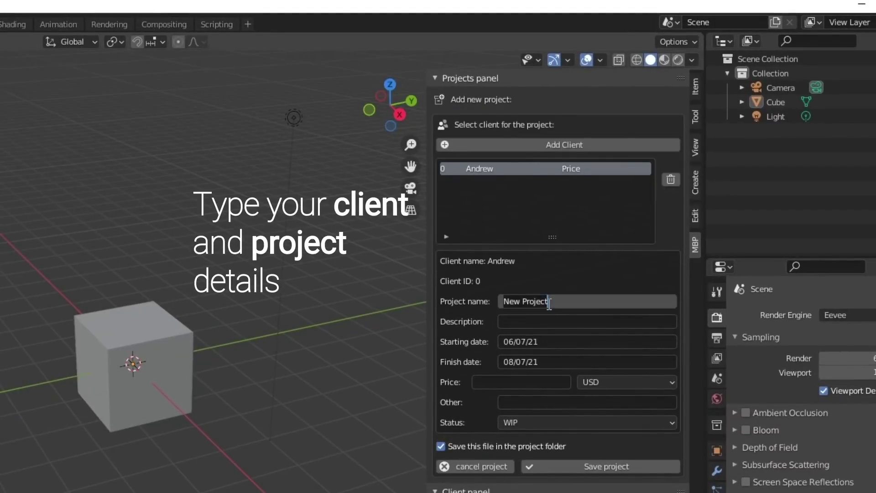
Step: Save the DOUNAT TUTORIAL project with description YOUTUBE VIDEOS and price 50
text(YOUTUBE VIDEOS)
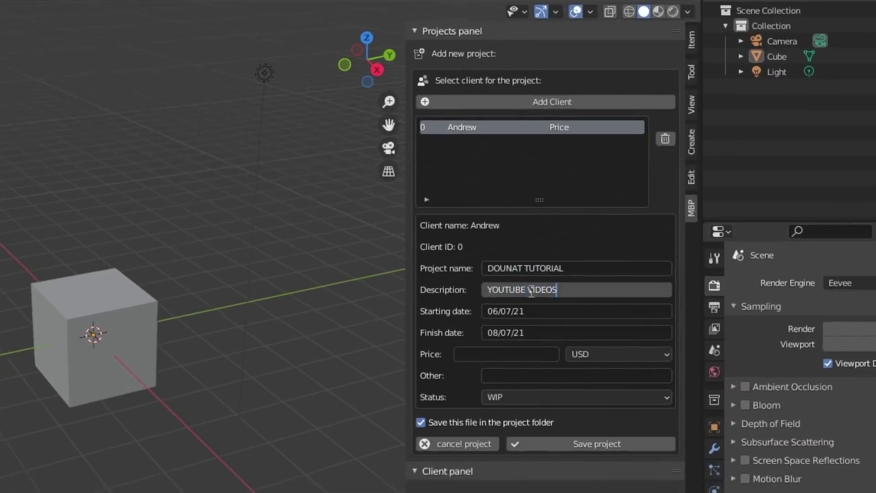
click(490, 385)
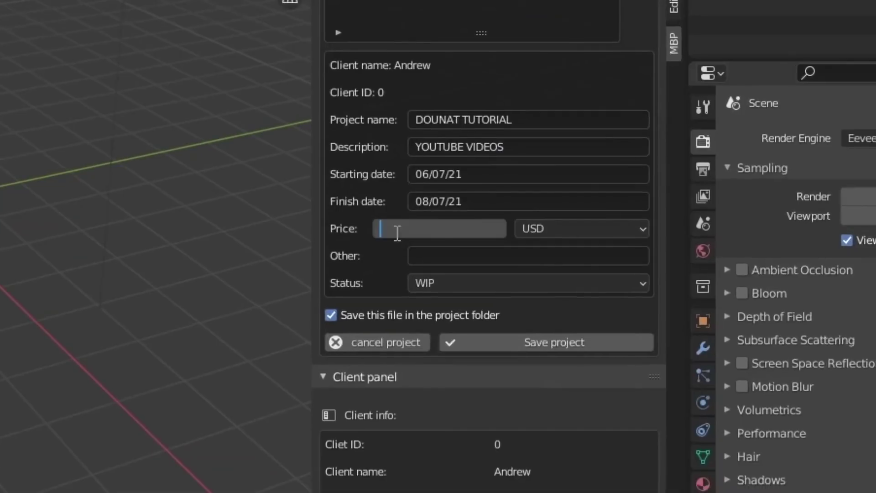
text(50)
key(Return)
click(565, 338)
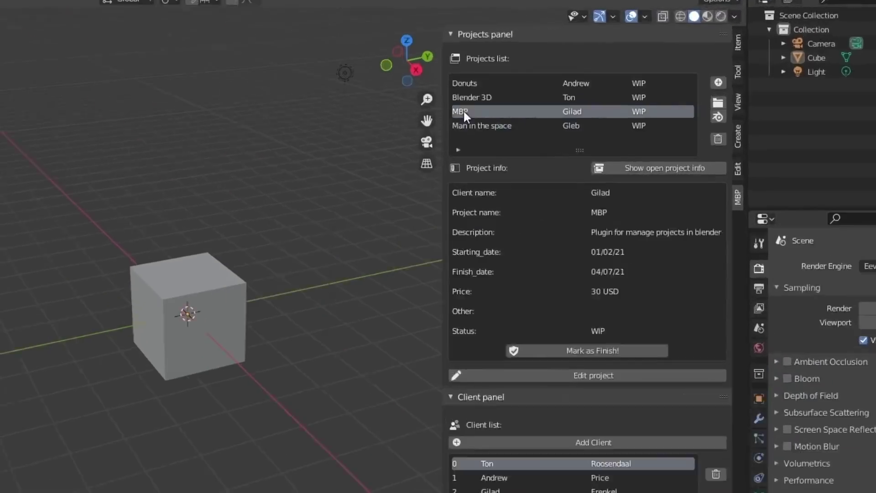
Step: Open the Donuts project file from the Projects list without saving the current file
click(417, 112)
click(417, 92)
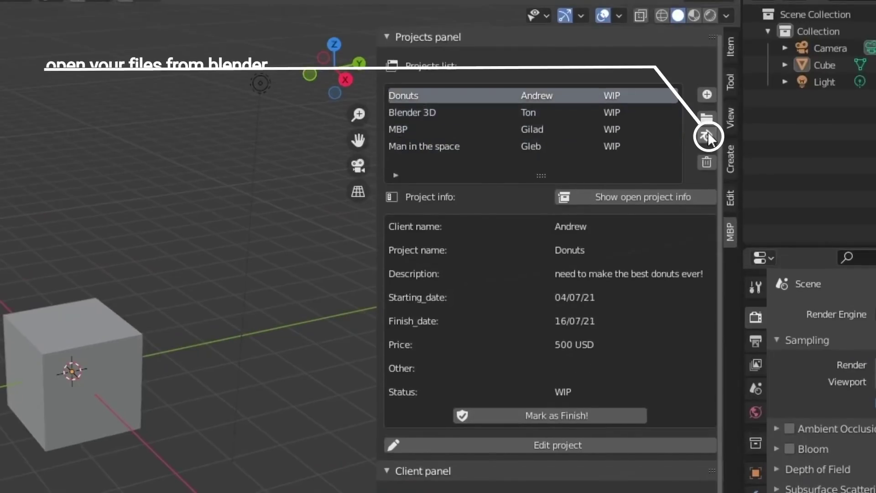
click(708, 133)
click(709, 132)
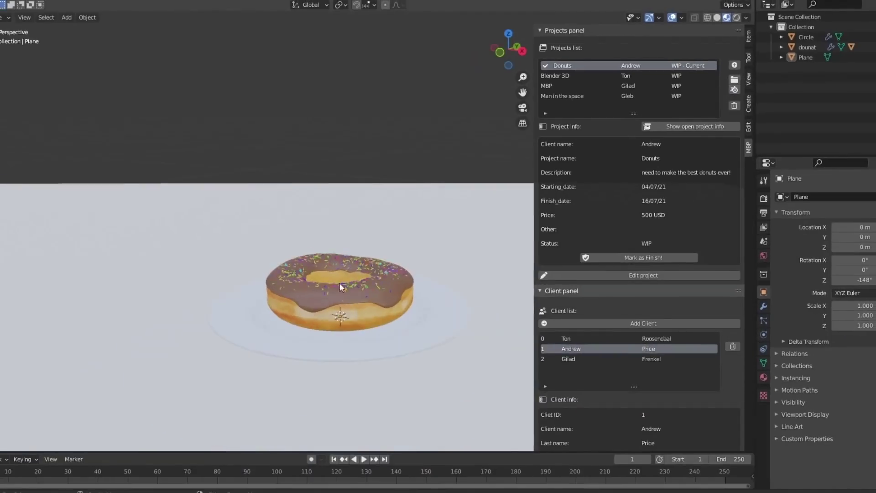
middle_drag(340, 287, 382, 276)
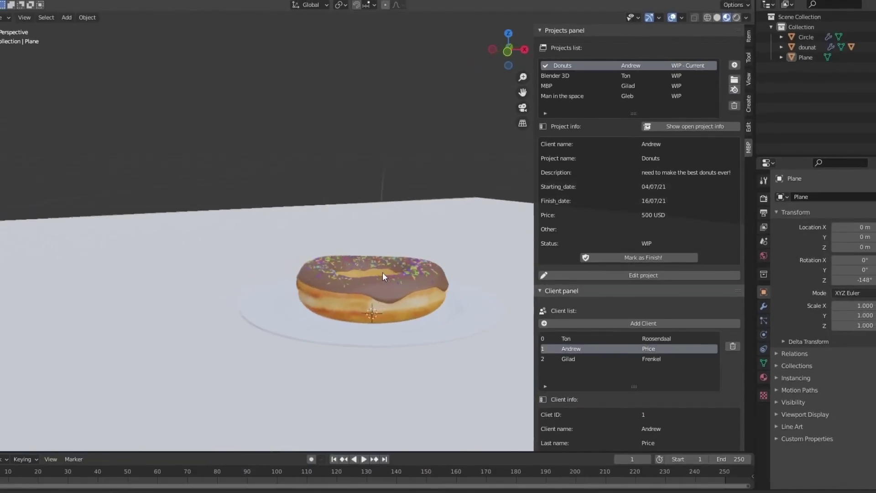
Step: Check the Donuts project folder on disk, close it, and mark the project finished
click(734, 80)
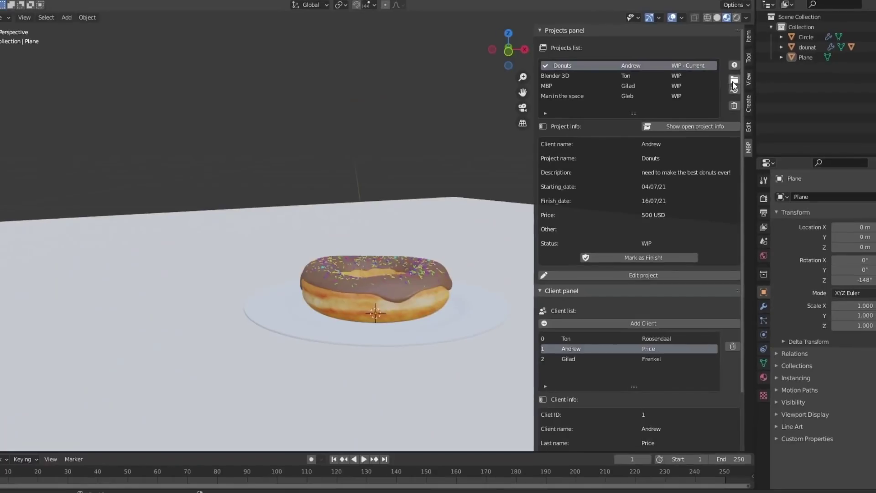
click(707, 119)
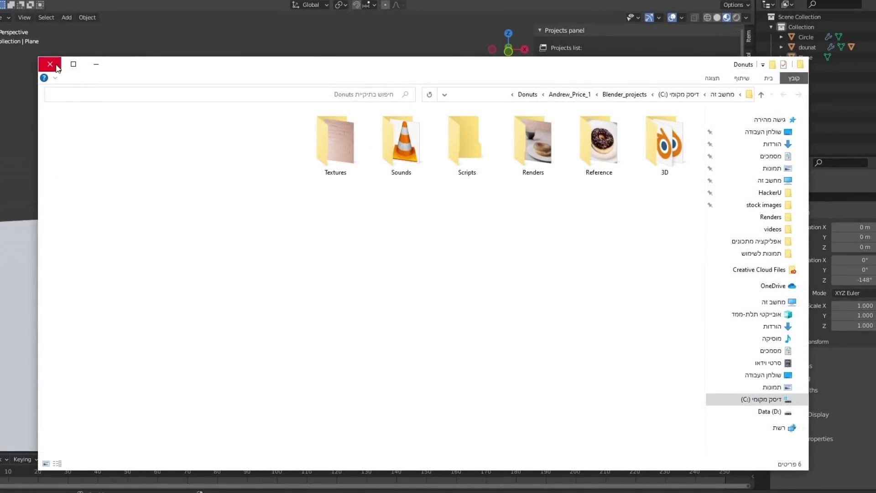
click(58, 69)
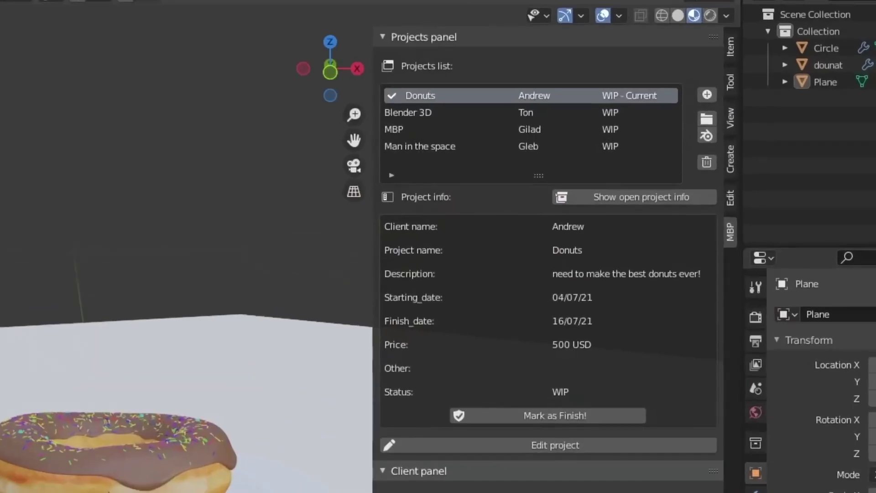
click(508, 413)
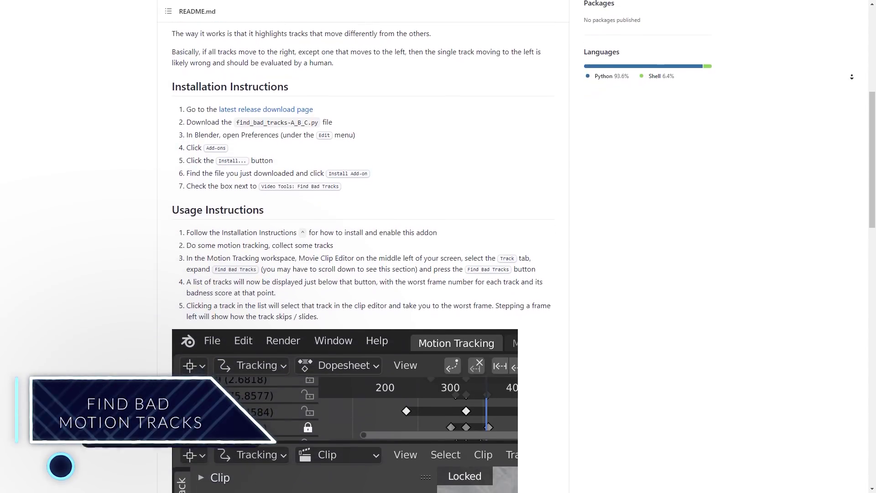
Step: Scroll the README down to the 'Comparison to Built-in Functionality' table and Development section
scroll(365, 246, down, 2)
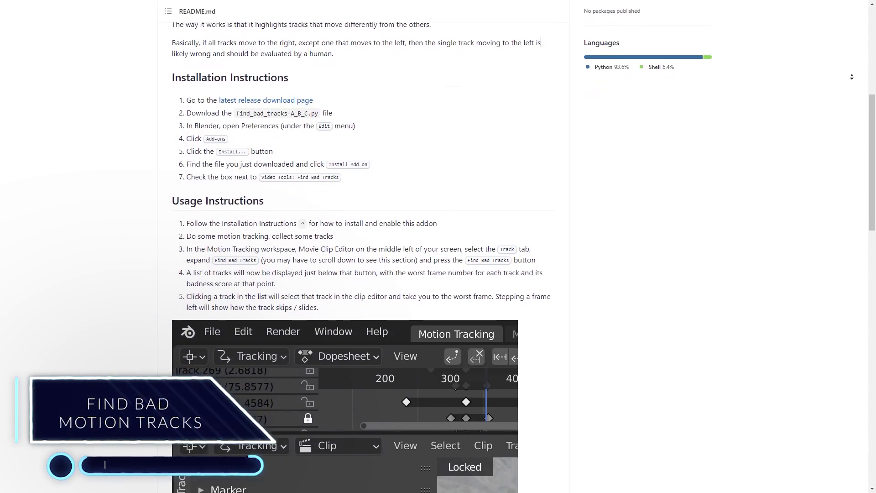
scroll(365, 247, down, 1)
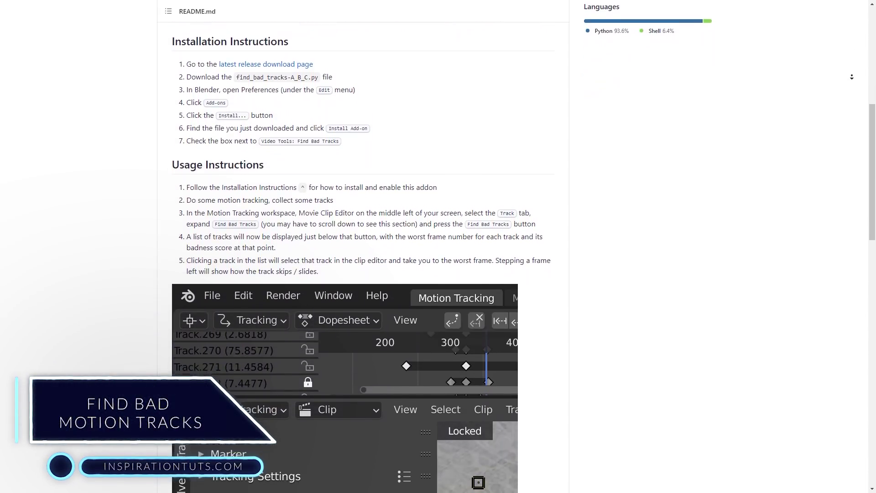
scroll(365, 246, down, 1)
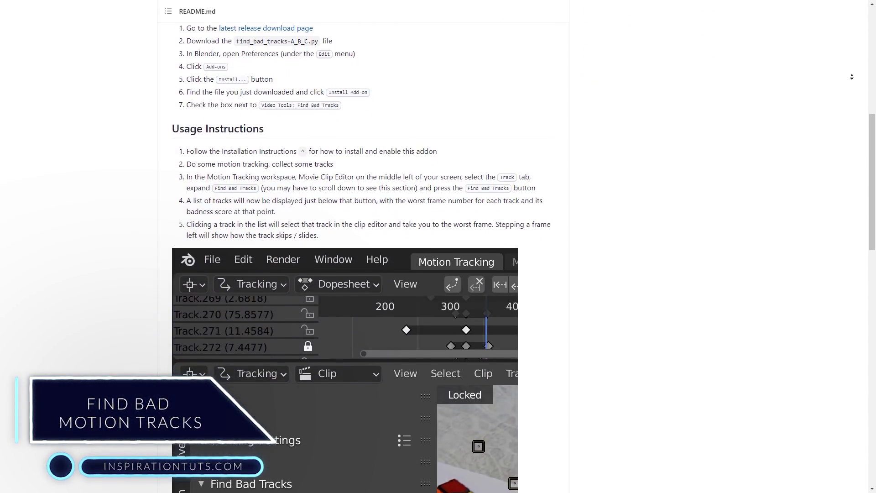
scroll(365, 247, down, 2)
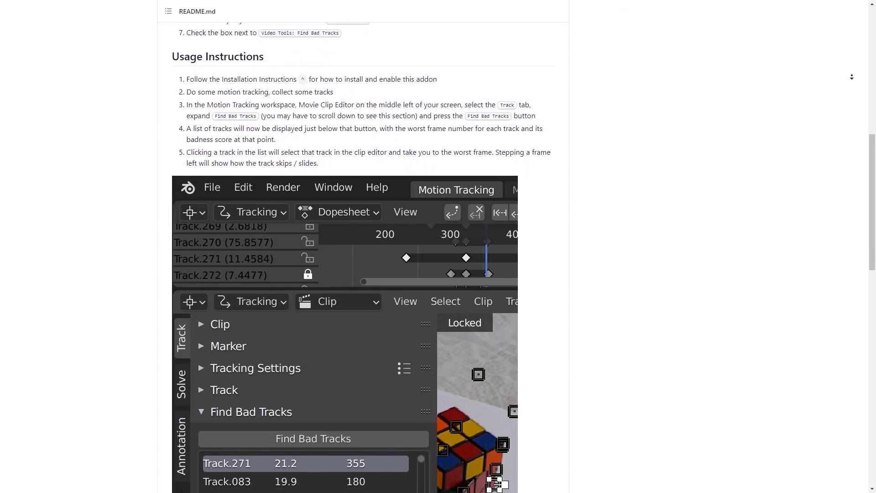
scroll(366, 246, down, 2)
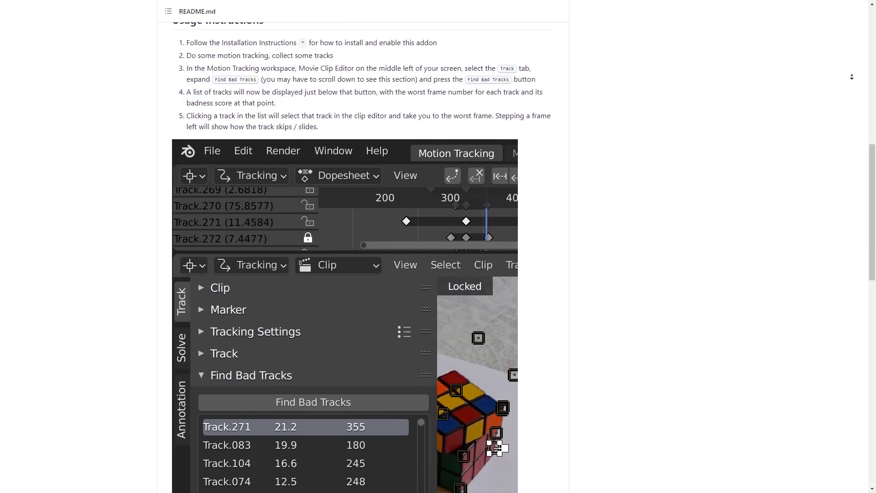
scroll(365, 246, down, 1)
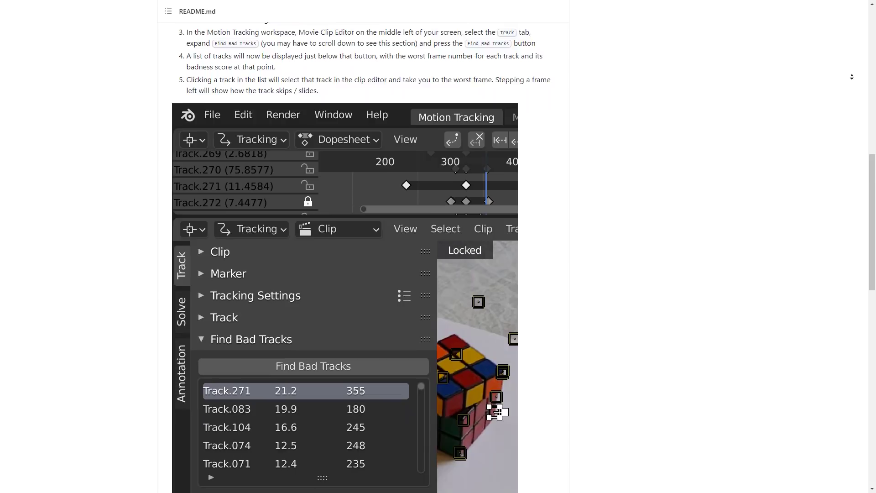
scroll(366, 247, down, 1)
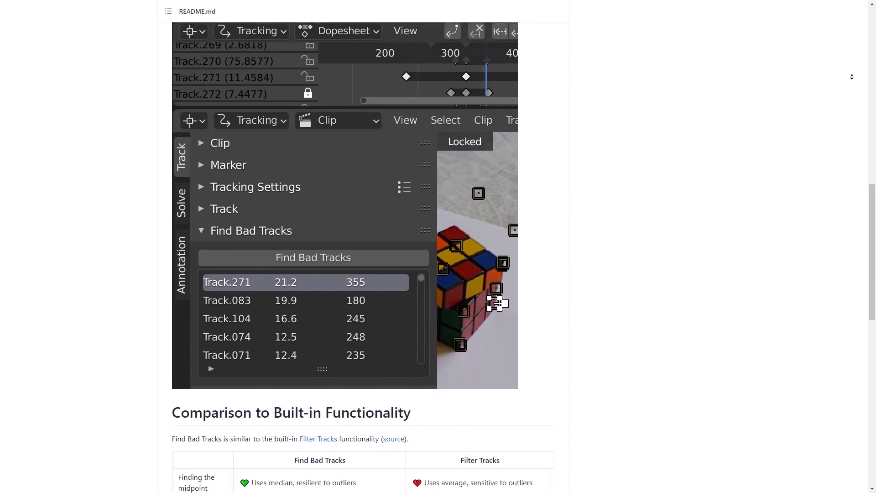
scroll(366, 247, down, 1)
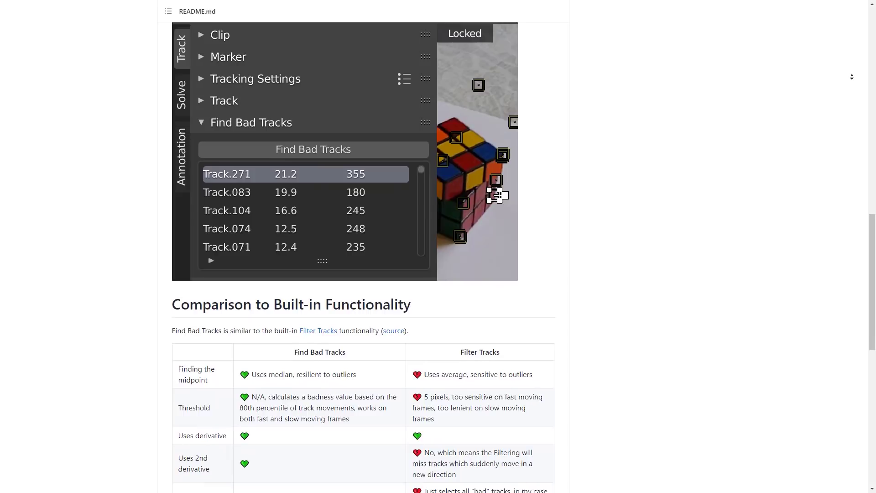
scroll(852, 78, down, 2)
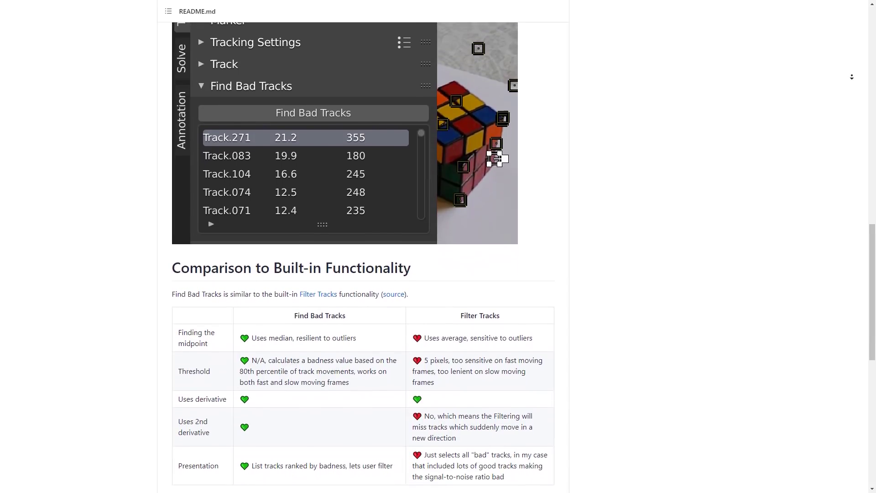
scroll(852, 77, down, 1)
scroll(852, 78, down, 2)
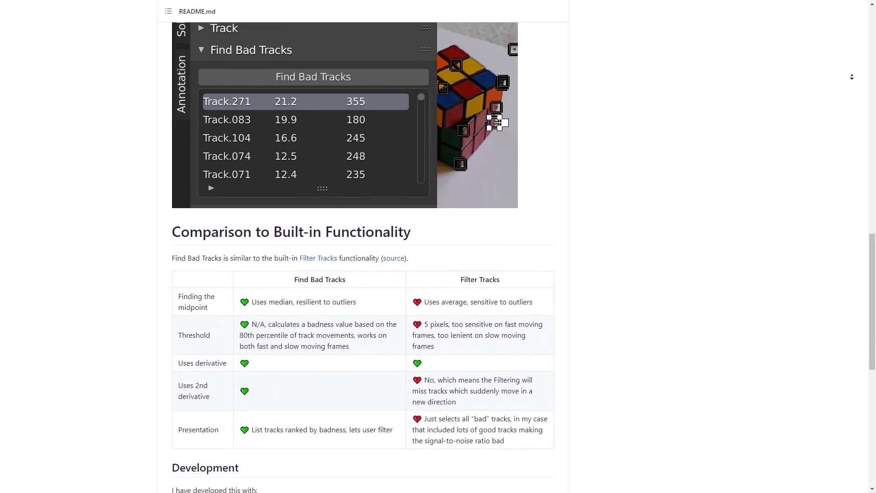
scroll(852, 77, down, 2)
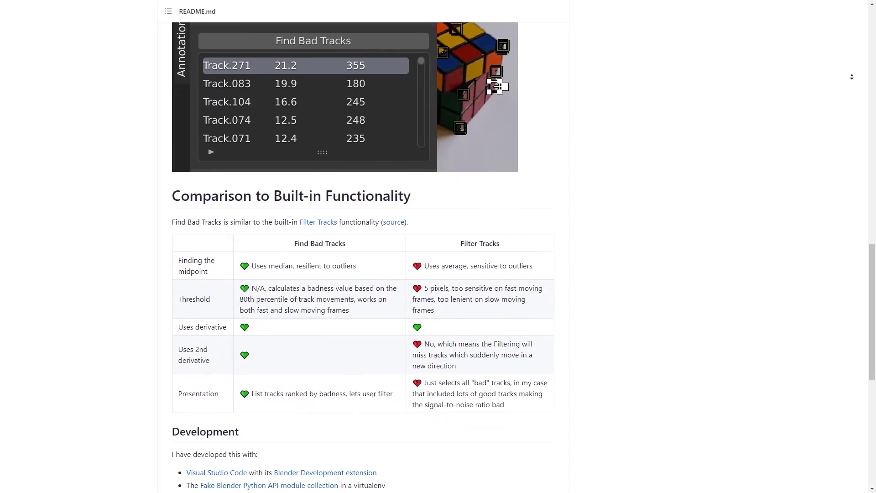
scroll(852, 77, down, 1)
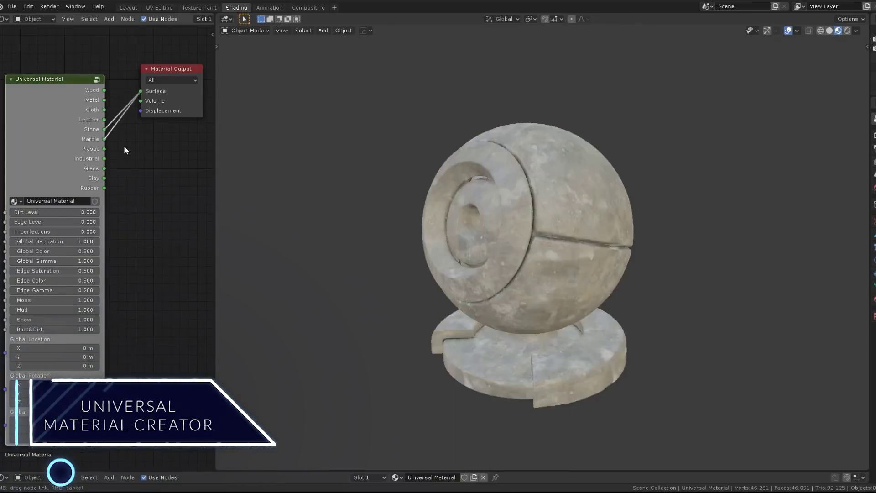
Step: Switch the Universal Material type, set Imperfections 0.200, cut Rust&Dirt, and Global Saturation 0.200
drag(126, 150, 107, 188)
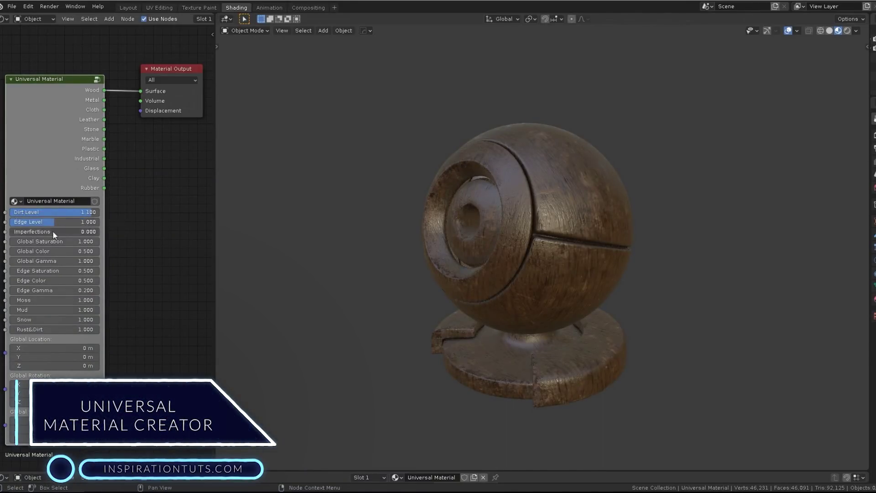
drag(53, 231, 29, 231)
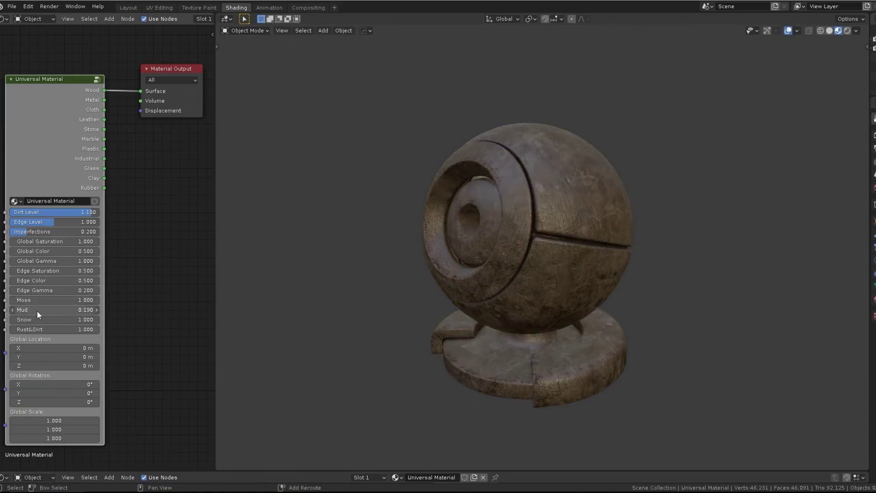
mouse_move(71, 329)
mouse_down()
mouse_move(46, 328)
mouse_move(53, 330)
mouse_up()
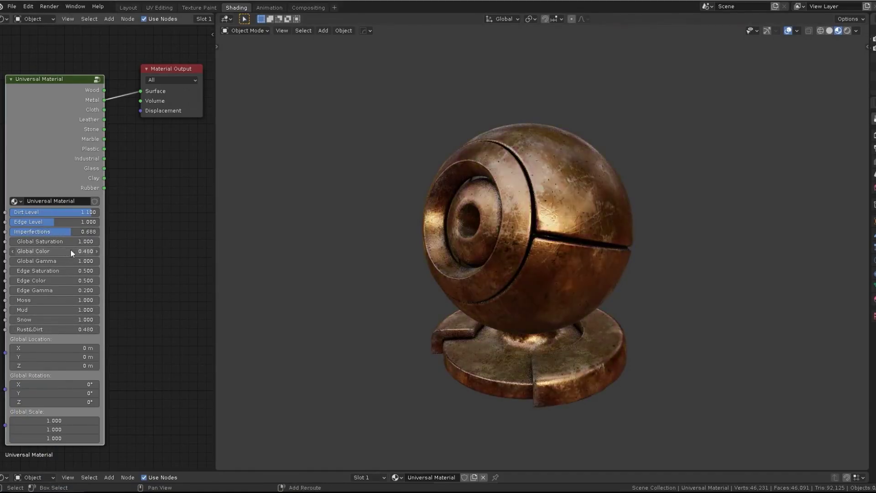
drag(56, 327, 59, 328)
drag(72, 241, 91, 251)
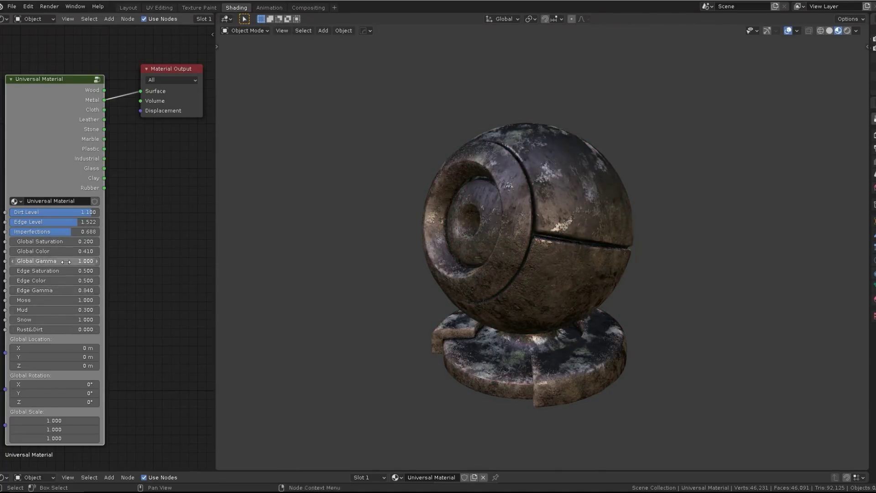
Step: Tone down edge colour and saturation, raise Rust&Dirt to 0.710, and reduce Imperfections and Mud
drag(71, 280, 70, 271)
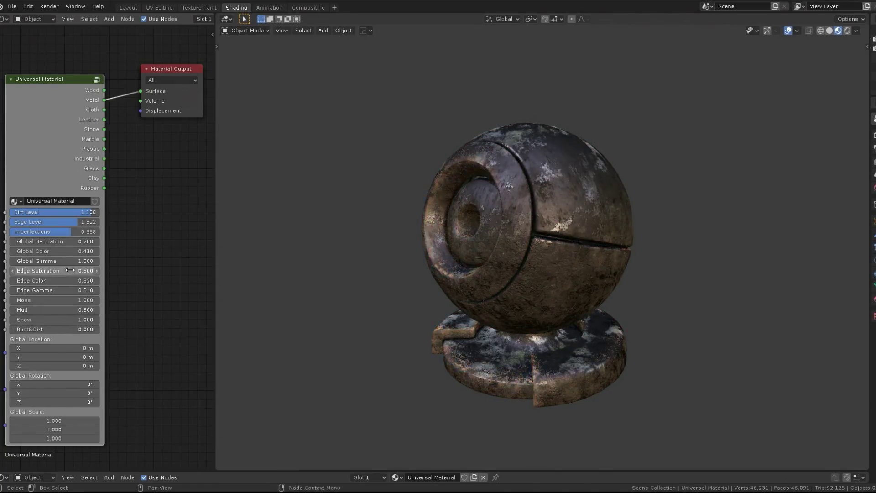
drag(83, 330, 62, 327)
drag(64, 232, 34, 231)
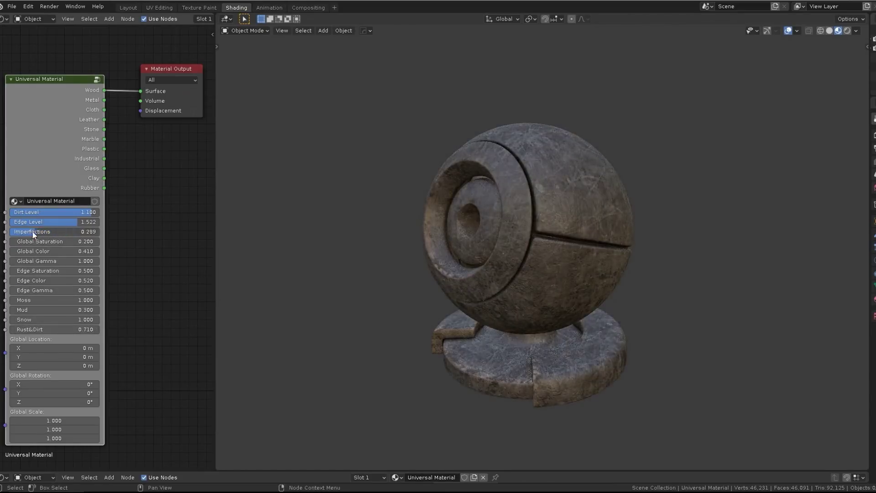
drag(59, 310, 50, 310)
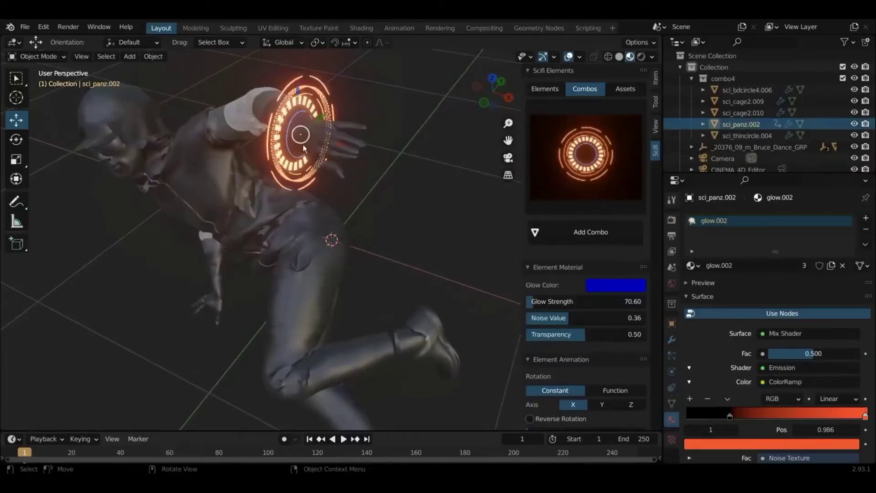
Step: Select the sci_bdcircle4.006 ring and browse the Scifi Combos and Elements galleries
click(318, 131)
scroll(341, 185, up, 3)
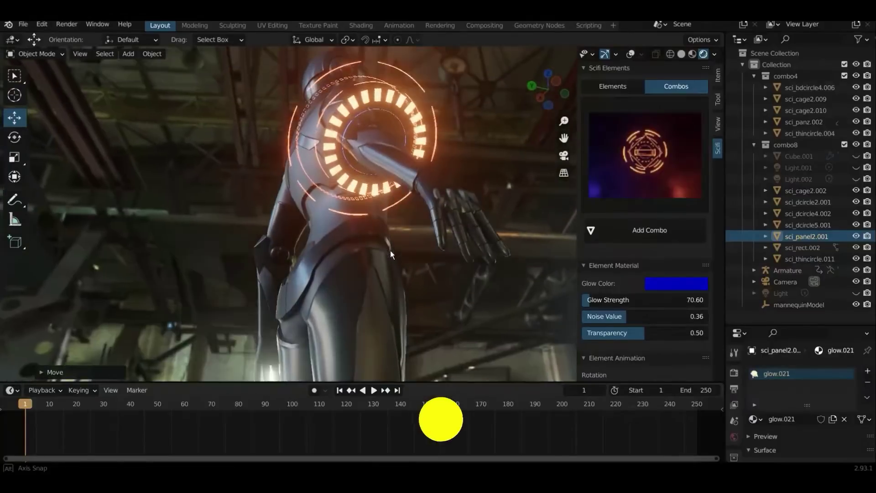
click(641, 185)
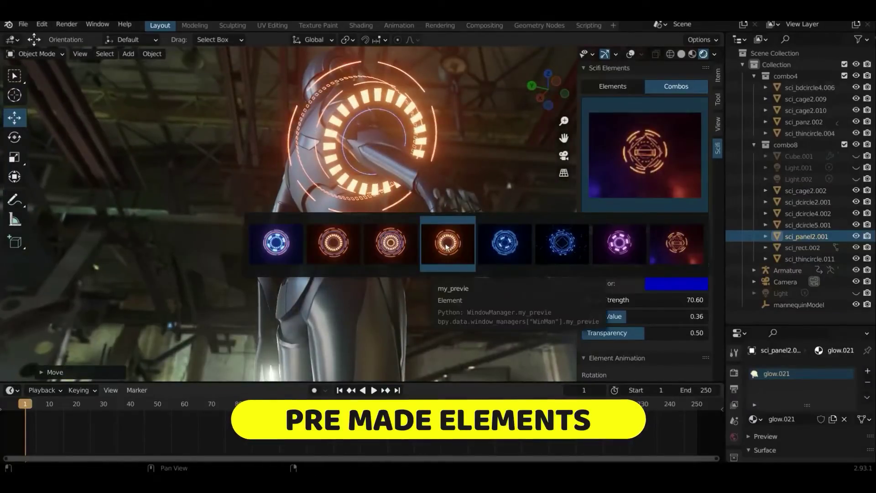
click(620, 87)
click(654, 178)
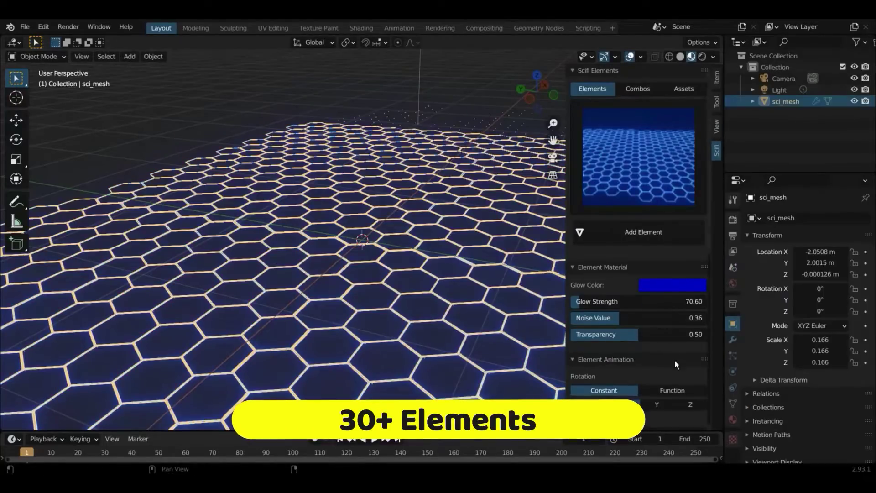
Step: Add the broken-ring element, select sci_bdcircle3 and play the ring animation
scroll(675, 361, down, 10)
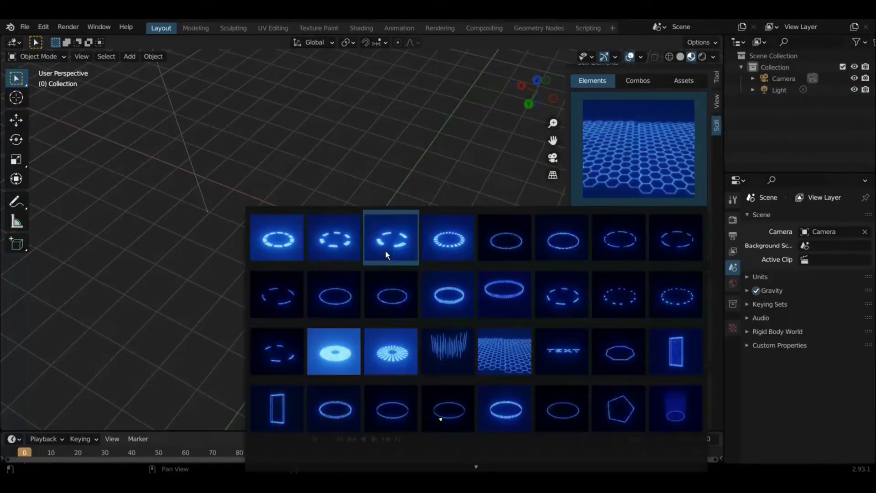
click(385, 250)
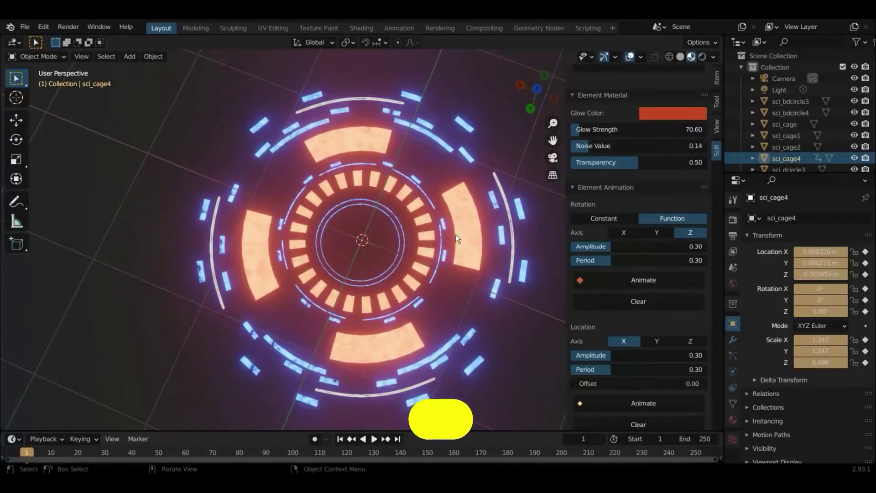
click(473, 229)
click(374, 440)
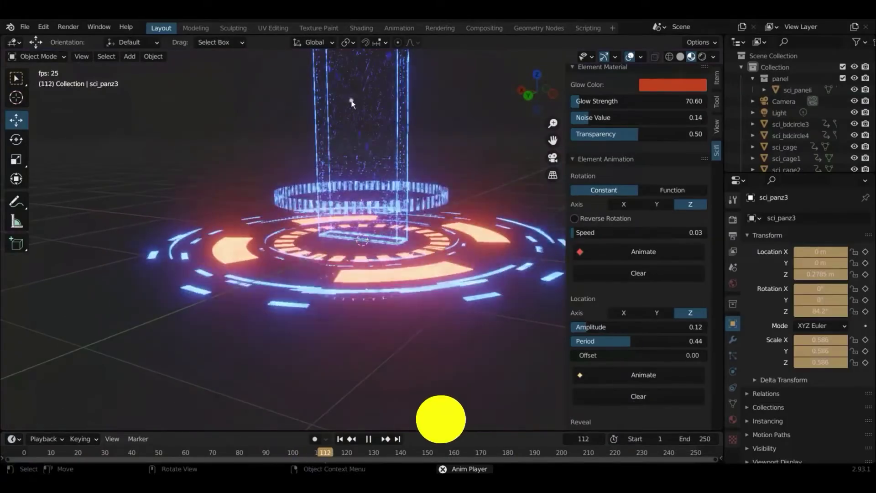
Step: Select the glowing sci_paneli panel and adjust its Glow Color over the animated rings
click(393, 215)
scroll(637, 268, up, 5)
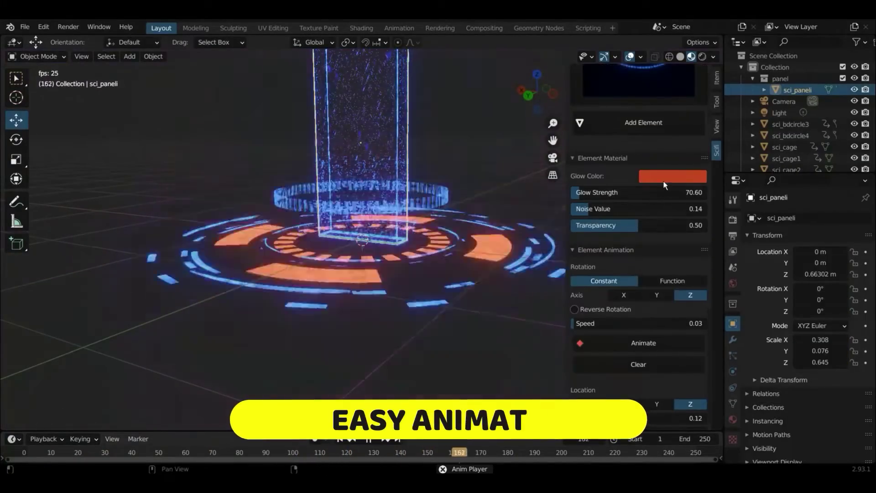
click(672, 175)
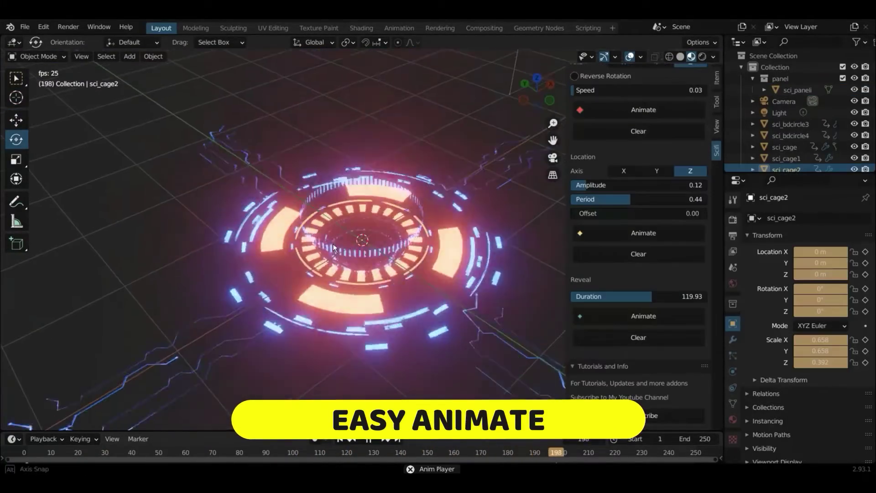
middle_drag(334, 248, 519, 238)
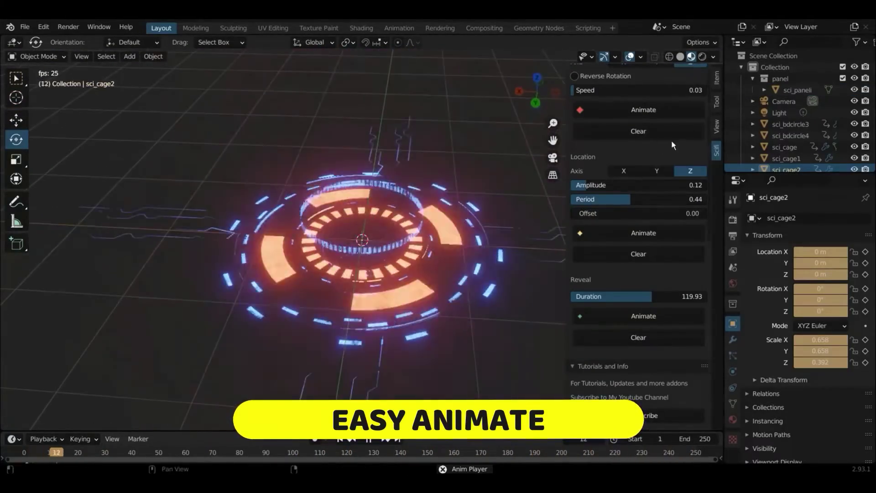
scroll(672, 140, up, 12)
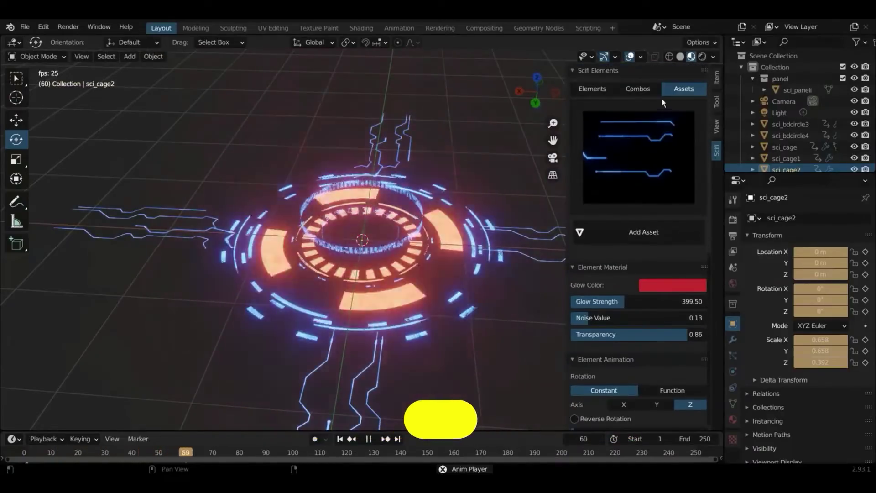
Step: Look through the available Combos, then open the Assets gallery
click(638, 89)
click(674, 90)
click(644, 174)
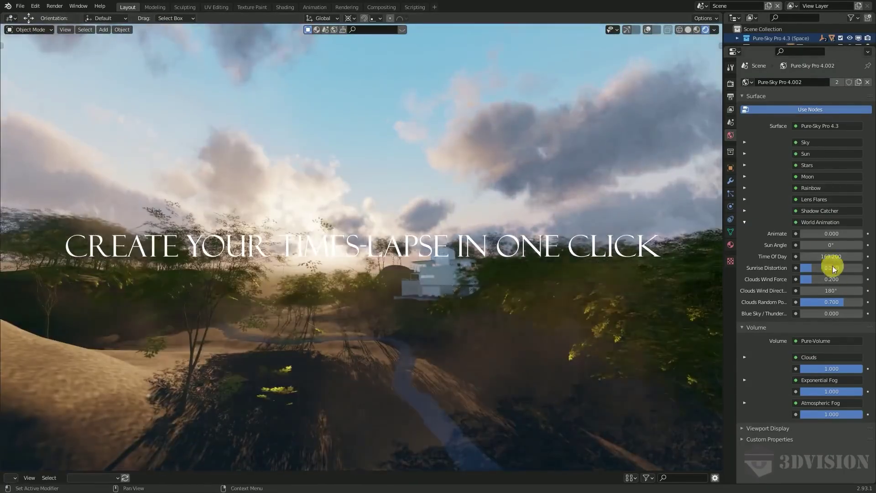
Step: Brighten the sky via Time Of Day, orbit the alien ridge, then Walk Navigation forward looking skyward
mouse_move(832, 256)
mouse_down()
mouse_move(813, 256)
mouse_move(849, 257)
mouse_up()
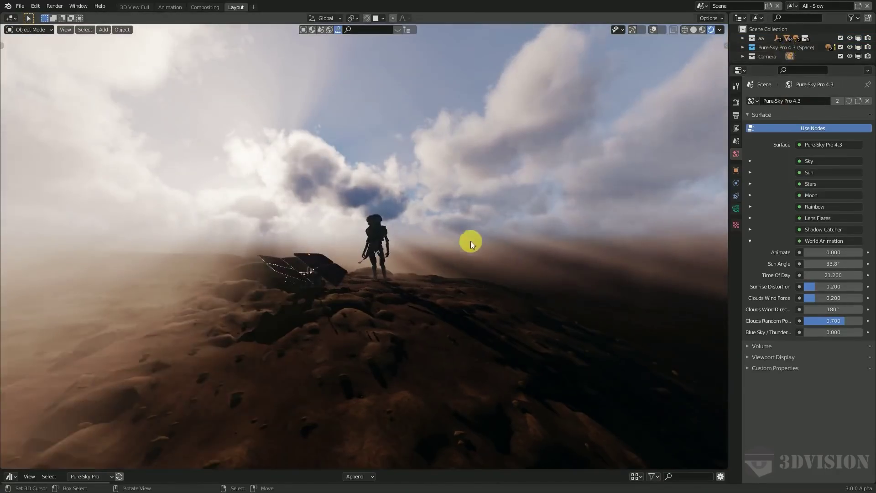
middle_drag(470, 241, 391, 218)
key(F3)
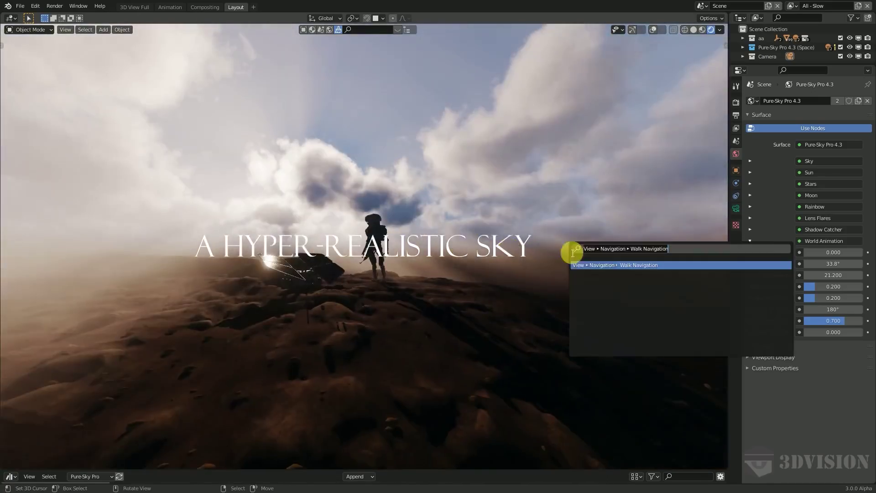
key(Return)
key(w)
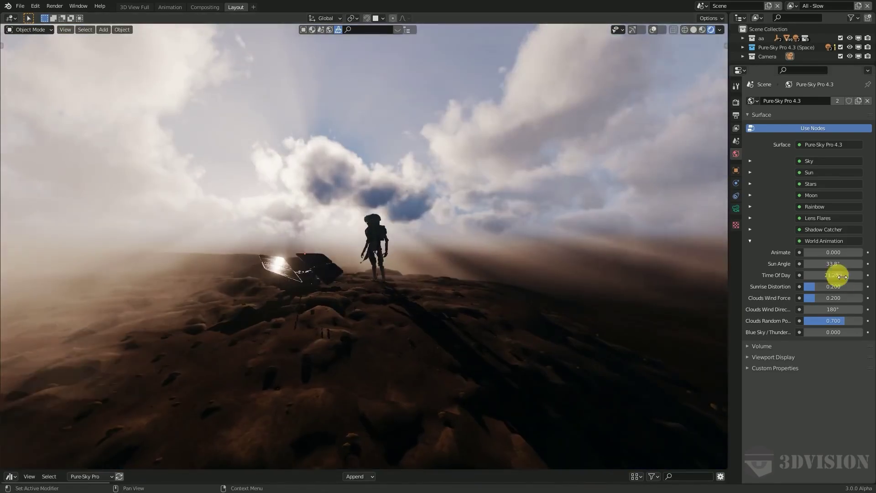
Step: Expand World Animation and drag Time Of Day from dawn through to night
drag(834, 276, 483, 220)
click(750, 330)
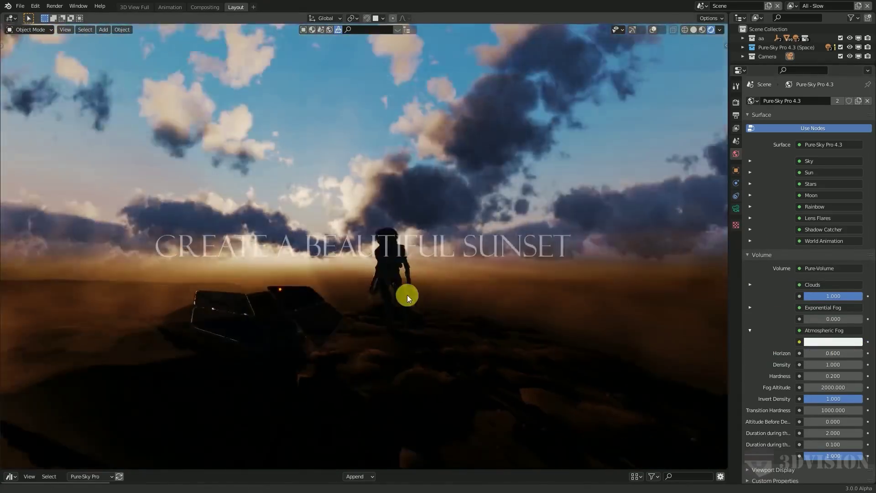
click(750, 330)
click(750, 241)
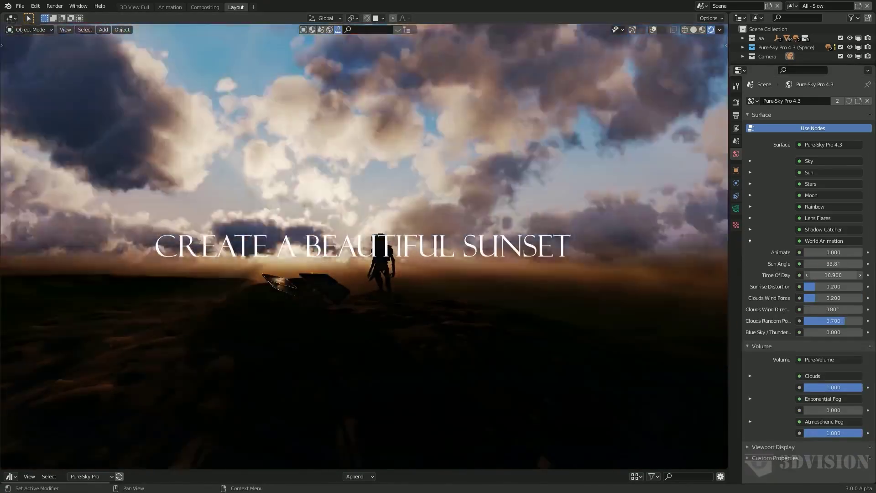
drag(834, 276, 274, 246)
middle_drag(525, 228, 480, 247)
Step: Expand the Moon settings and adjust Moon Size and Fade Y to resize and reposition the moon
click(750, 241)
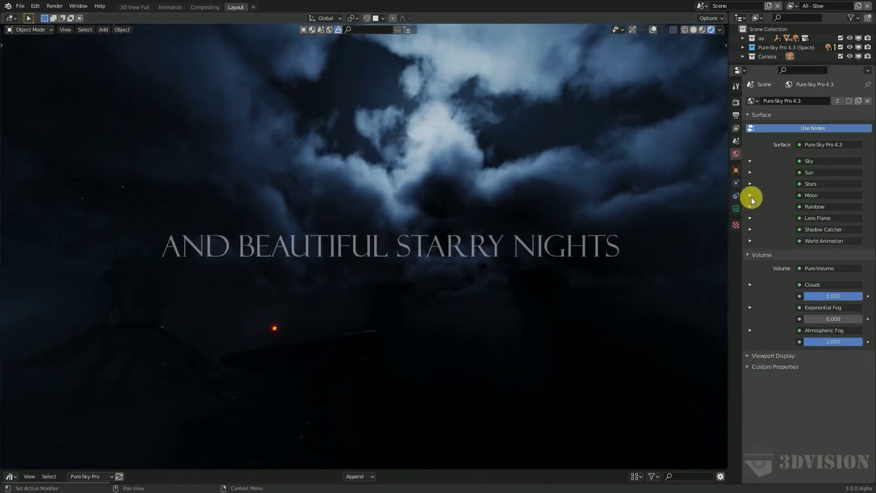
click(750, 195)
mouse_move(834, 253)
mouse_down()
mouse_move(817, 252)
mouse_move(834, 236)
mouse_up()
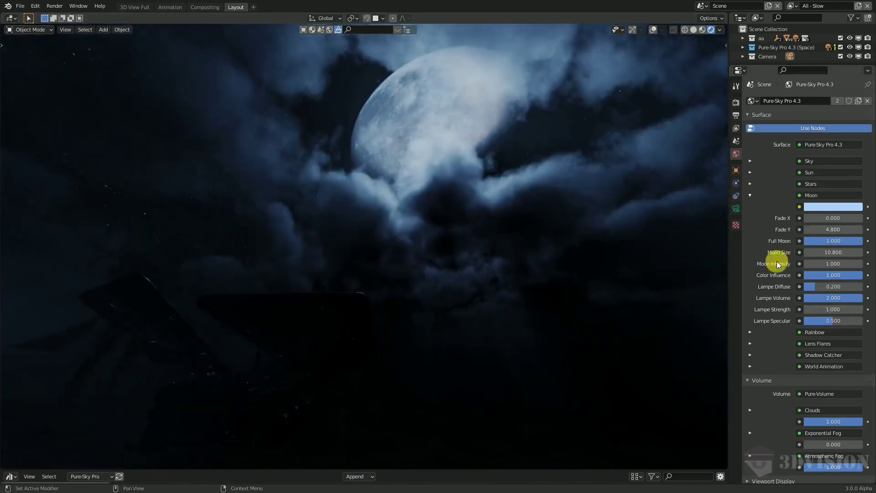
middle_drag(466, 252, 426, 278)
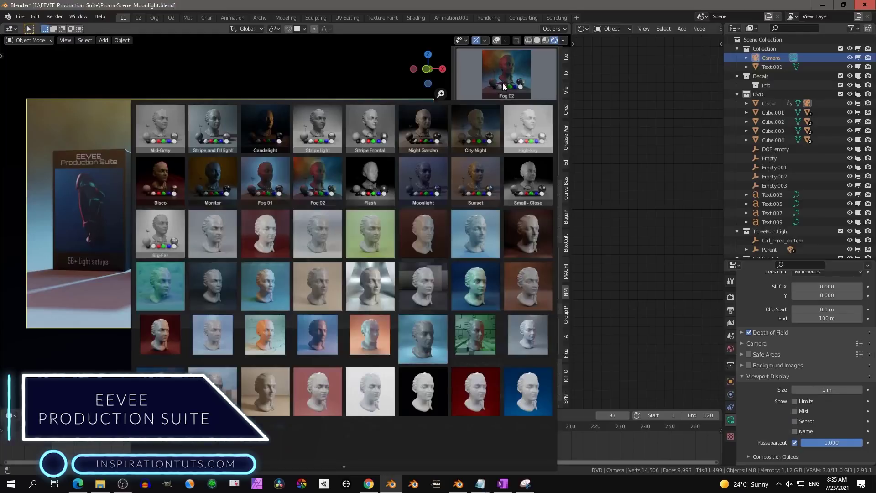
Step: Try the Small - Close, Sunset and Flash lighting presets, then apply Bricks_Regency to the floor
click(528, 180)
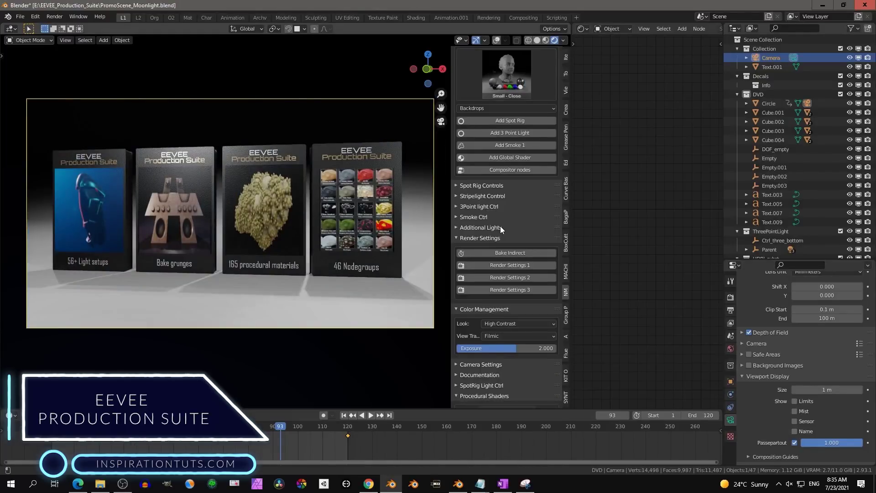
click(511, 73)
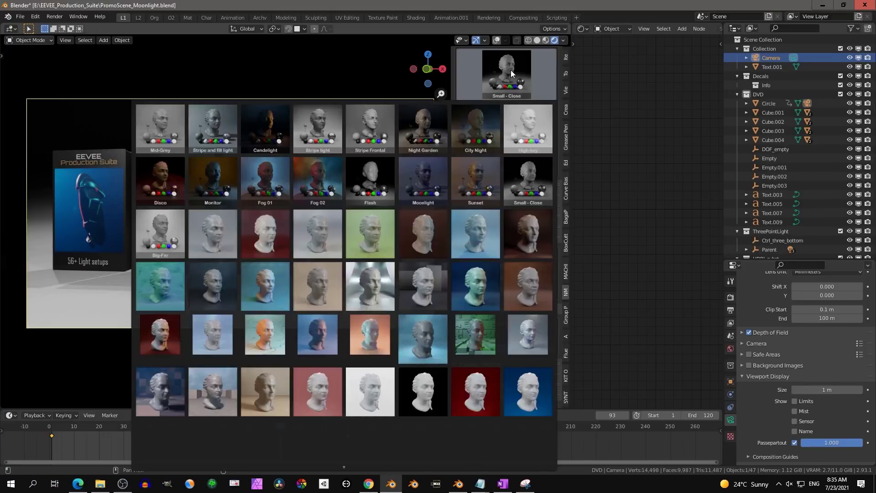
click(481, 188)
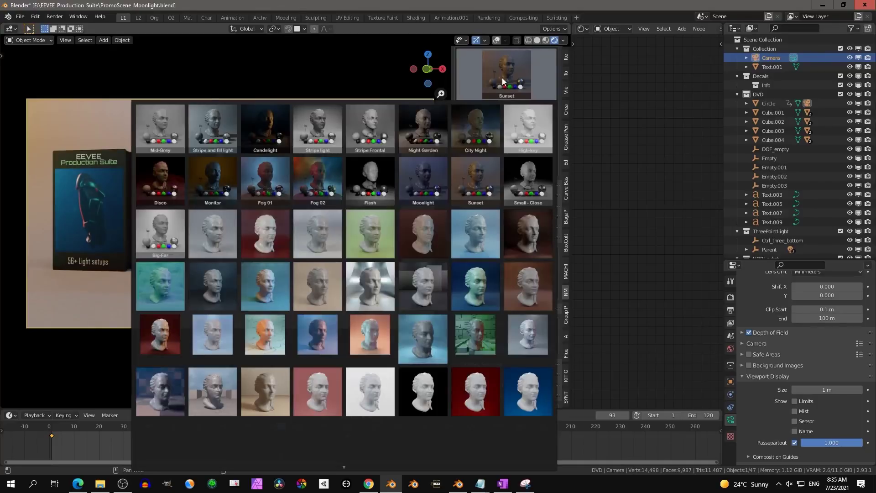
click(370, 177)
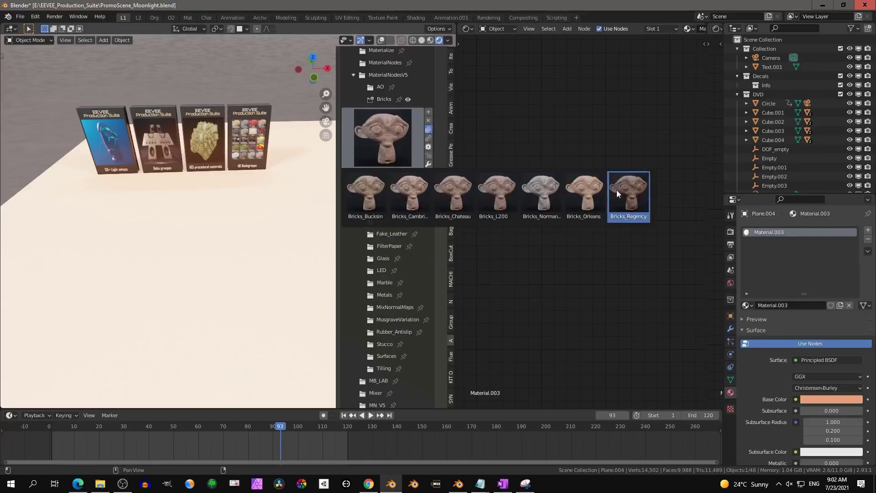
click(617, 189)
Step: Apply the red car paint material from the Carpaint folder to the floor
scroll(212, 254, down, 2)
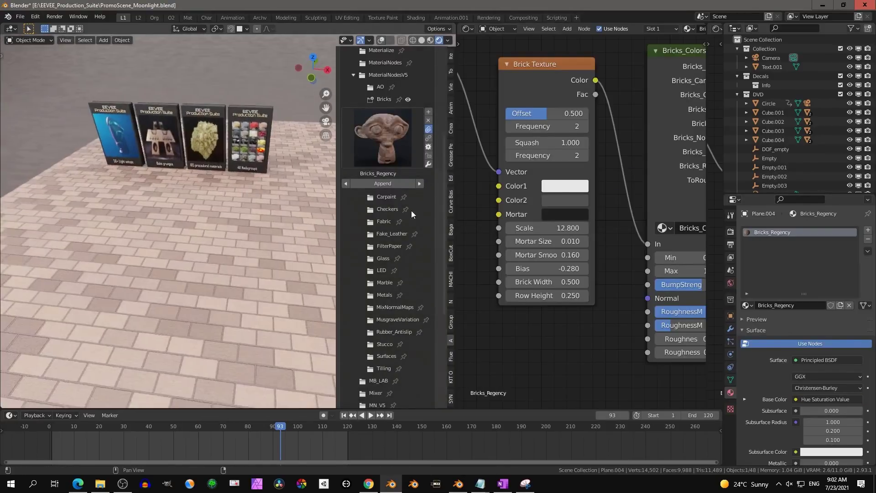
click(387, 197)
click(383, 148)
click(542, 201)
middle_drag(293, 255, 253, 231)
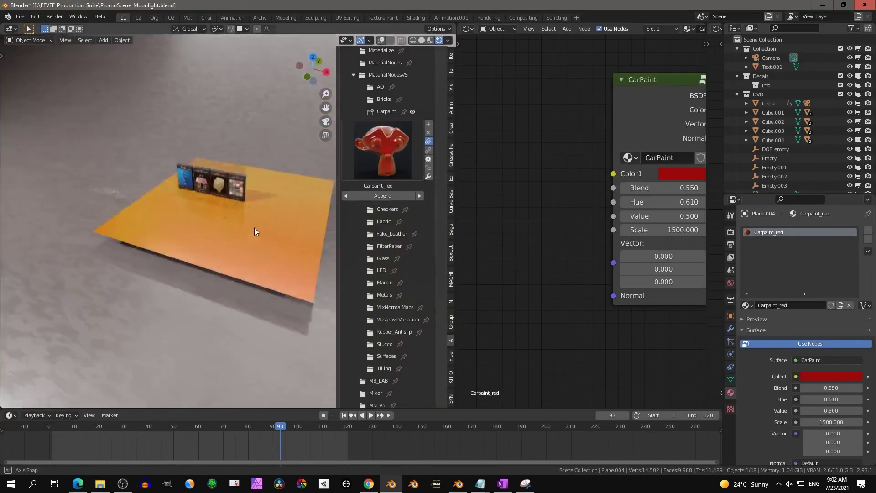
scroll(254, 231, up, 3)
Step: Apply Checkers_02 to the floor and edit one of its checker colours
click(387, 209)
click(382, 162)
click(413, 215)
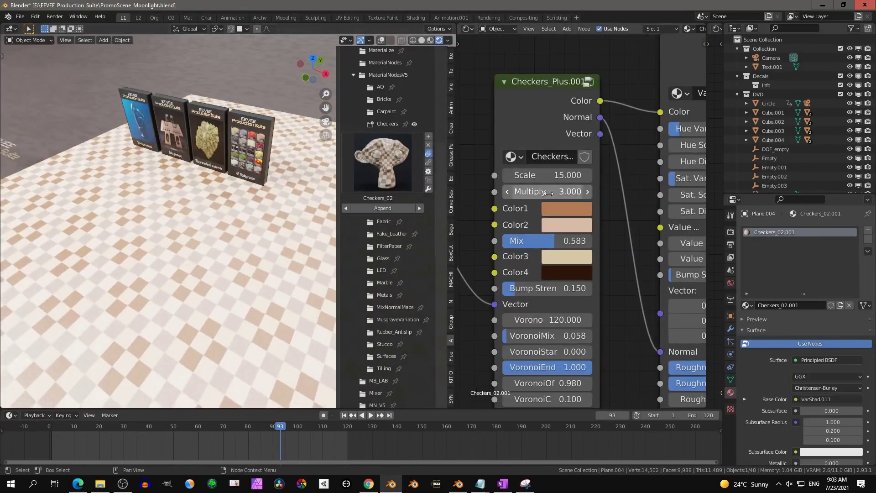
click(567, 208)
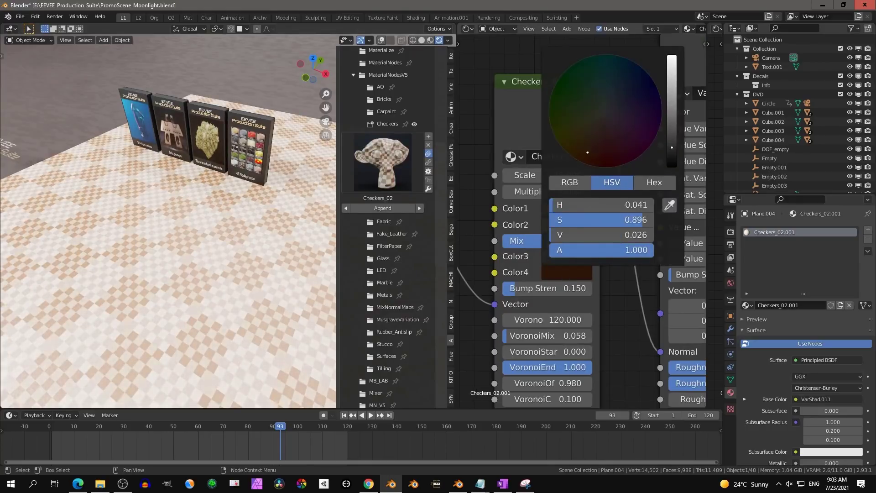
scroll(571, 228, down, 2)
Step: Try the red satin fabric, then Fabric_TiledPattern_01 on the floor
click(384, 222)
click(383, 175)
click(543, 286)
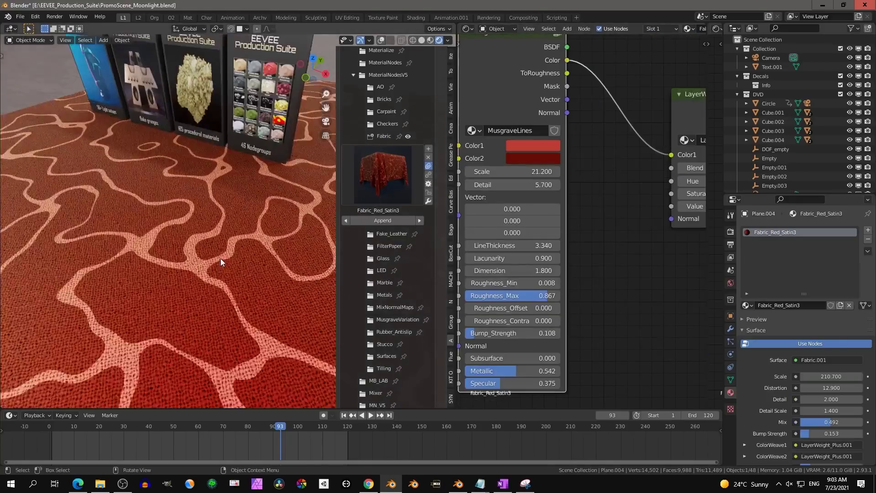
scroll(225, 254, up, 3)
click(382, 175)
click(629, 281)
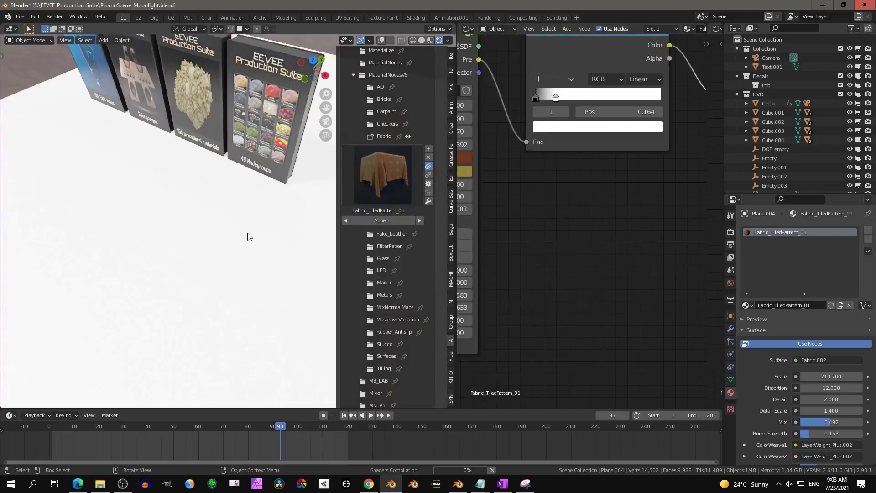
scroll(248, 237, down, 3)
scroll(248, 237, up, 3)
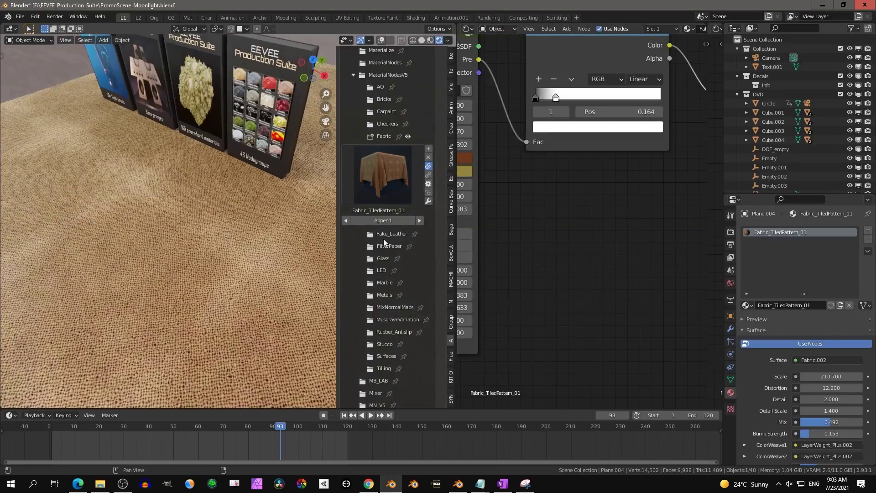
Step: Apply Fake_Leather_Brown to the floor and browse the other fake leather variants
click(392, 234)
click(398, 185)
click(540, 232)
scroll(241, 225, down, 3)
click(382, 183)
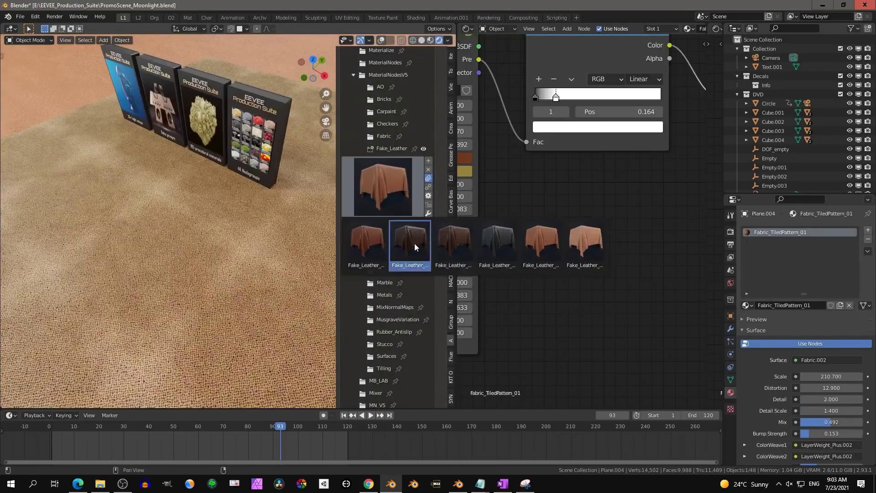
scroll(265, 218, down, 3)
Step: Try the durable tissue filter paper, then FilterPaper_Recycle on the floor
click(393, 246)
click(379, 224)
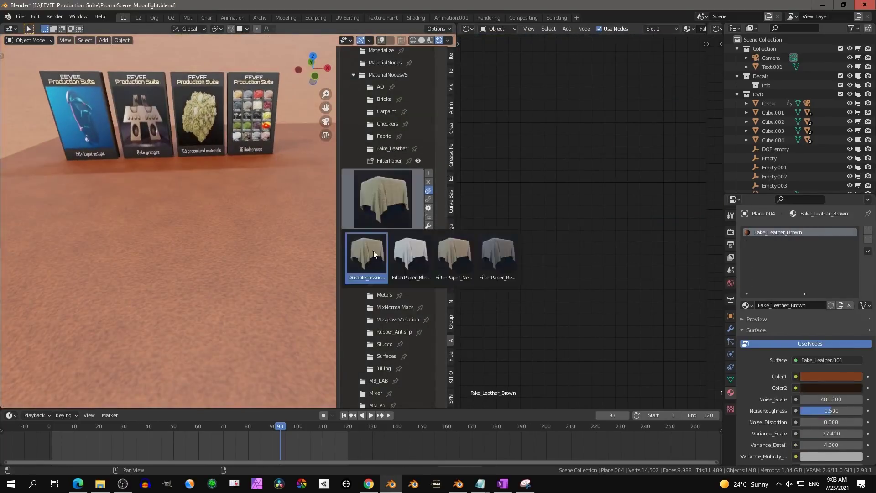
click(370, 254)
scroll(182, 254, down, 2)
click(383, 200)
click(497, 245)
scroll(272, 232, up, 3)
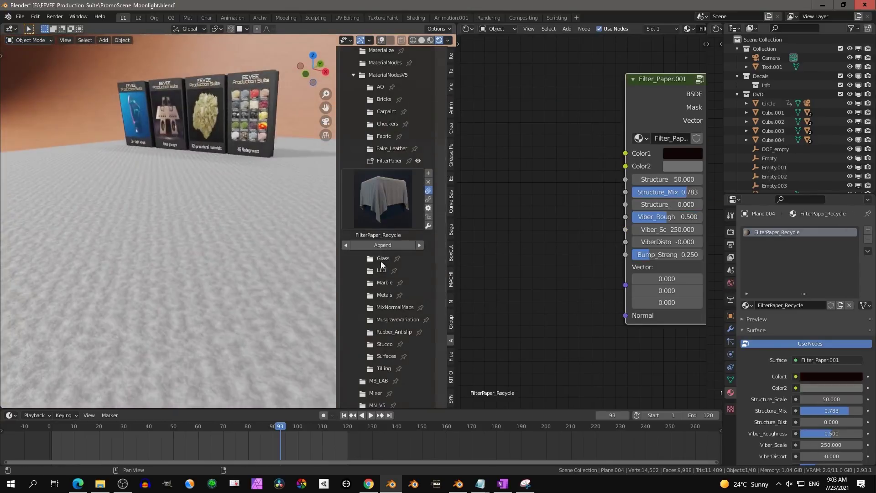
Step: Apply the marble material from the Marble folder to the floor
click(382, 283)
click(383, 283)
scroll(288, 237, down, 3)
scroll(288, 237, up, 2)
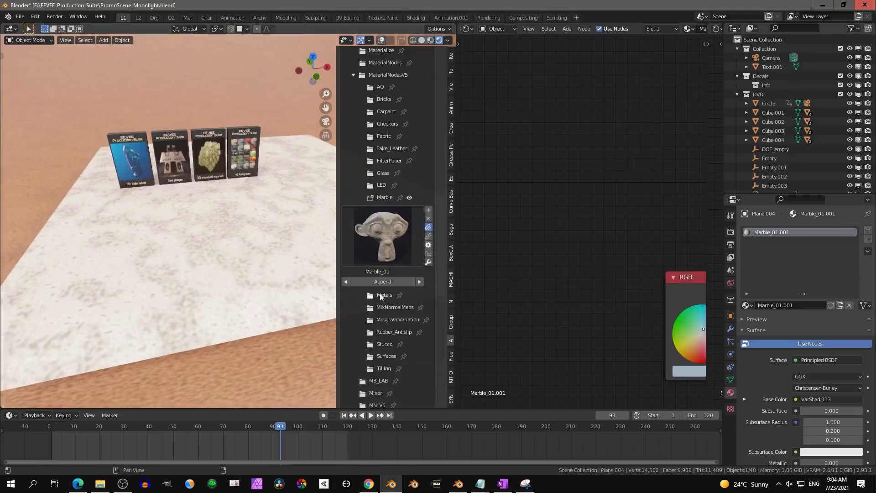
Step: Apply Metal_Grid_09 and set Control 1 to 3.210, lower Controls 2–3, Control 4 to 0.940
click(385, 210)
click(382, 248)
click(410, 404)
middle_drag(256, 283, 212, 294)
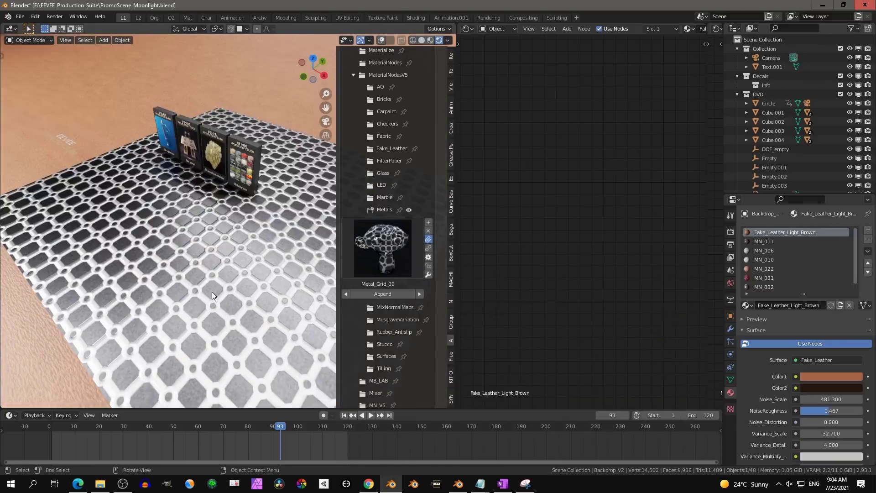
key(KP_Decimal)
scroll(578, 261, up, 2)
drag(568, 209, 458, 225)
drag(568, 243, 495, 243)
drag(569, 259, 607, 260)
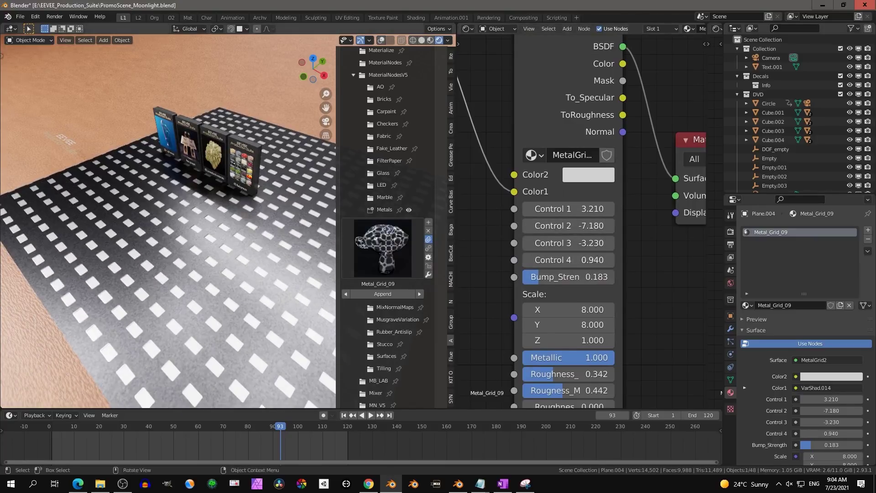
Step: Apply Musgrave_Variation_05 to the floor and browse the other Musgrave variations
click(386, 326)
click(381, 277)
click(541, 327)
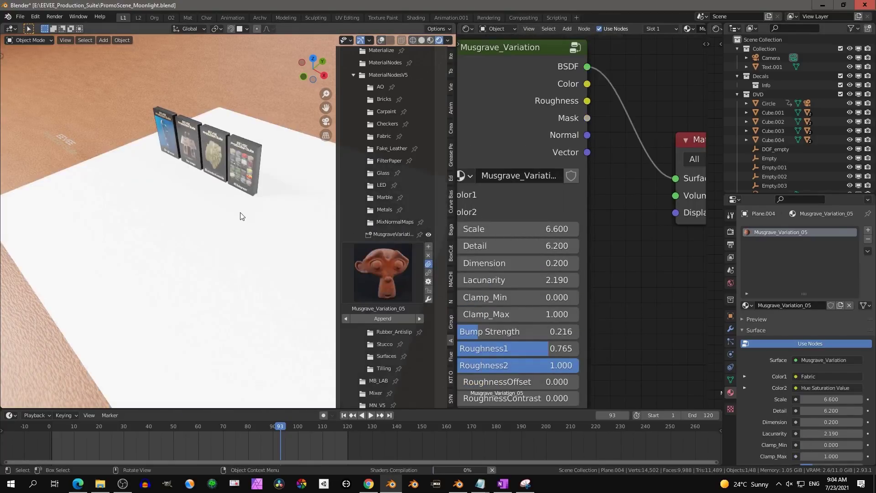
scroll(242, 216, up, 6)
scroll(183, 228, down, 3)
click(383, 274)
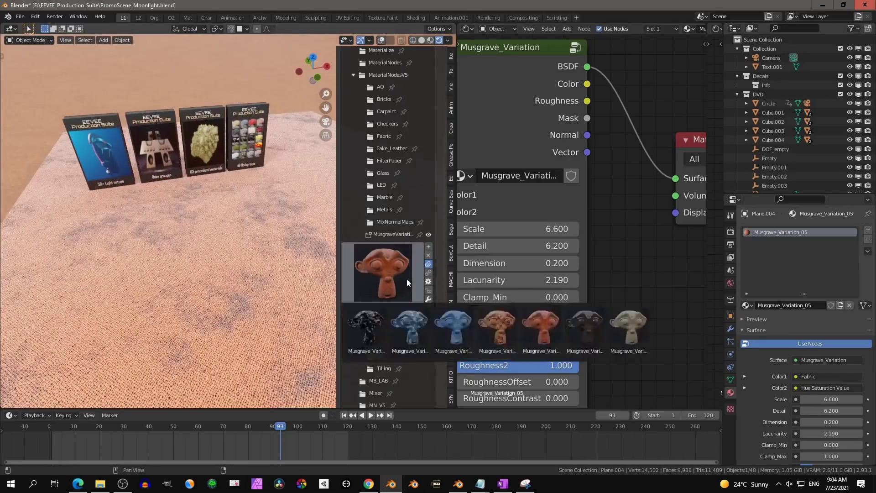
Step: Browse the Stucco and Surfaces folders and preview the SurfacePurple material
click(383, 273)
click(386, 356)
click(382, 309)
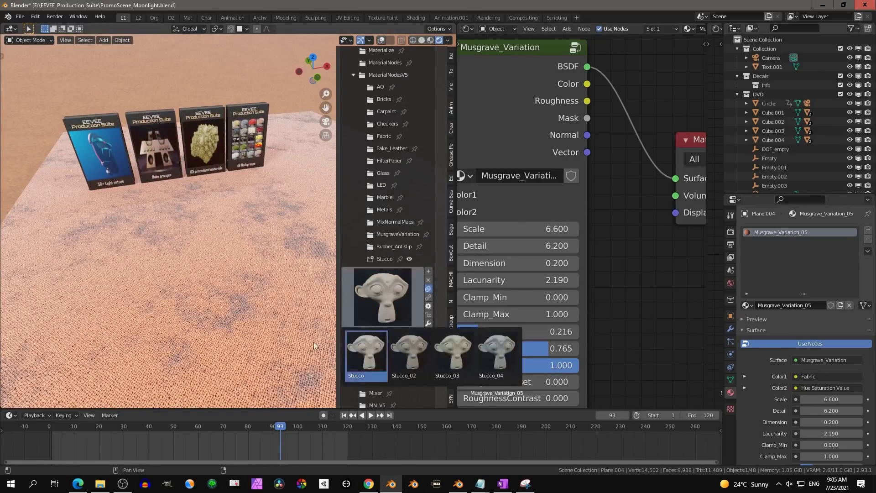
click(385, 328)
Step: Append a SurfaceRandom_DarkShadows_01 box and place it behind the product boxes
middle_drag(274, 196, 206, 268)
click(181, 249)
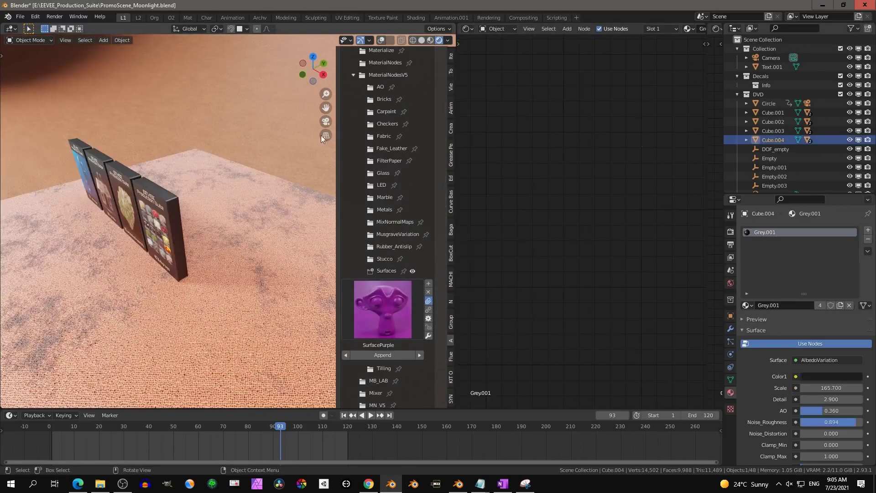
click(395, 314)
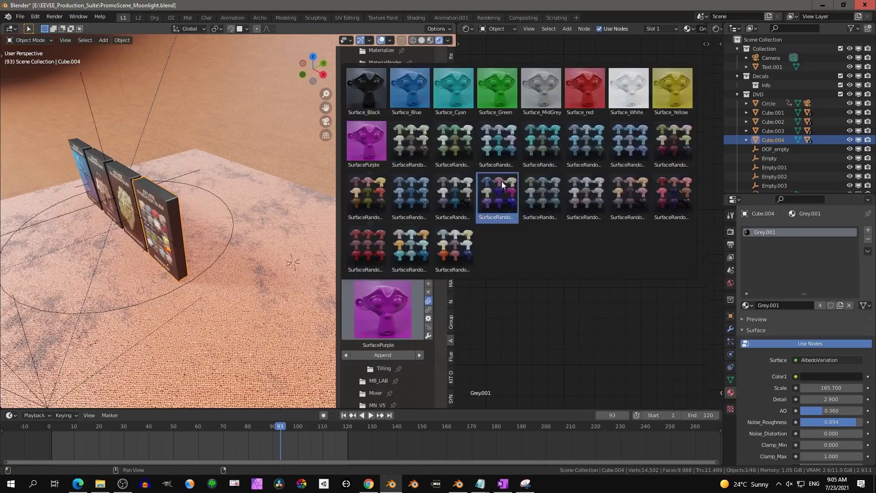
click(497, 198)
click(252, 151)
Step: Duplicate the new box with Shift+D into more randomly coloured boxes
key(shift+d)
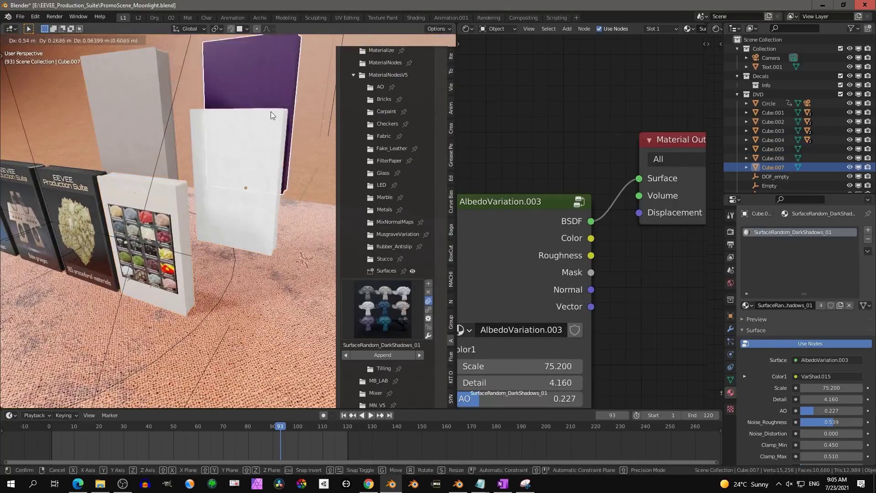
middle_drag(253, 151, 337, 295)
click(384, 368)
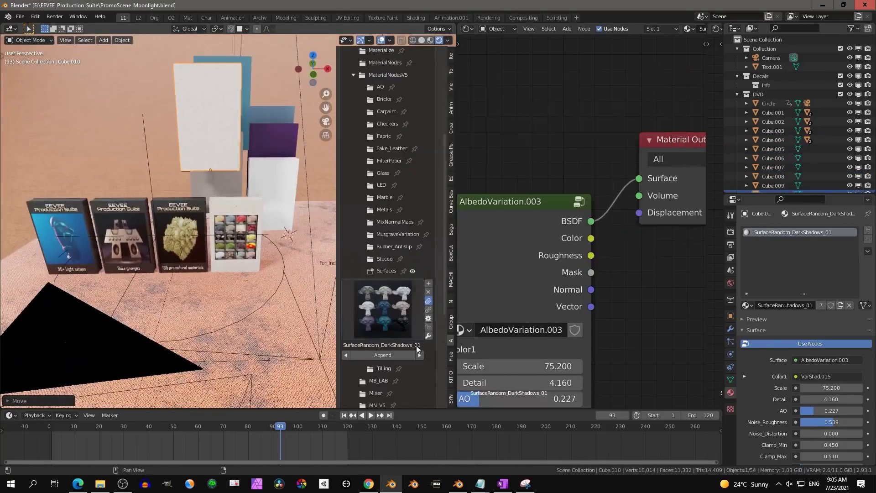